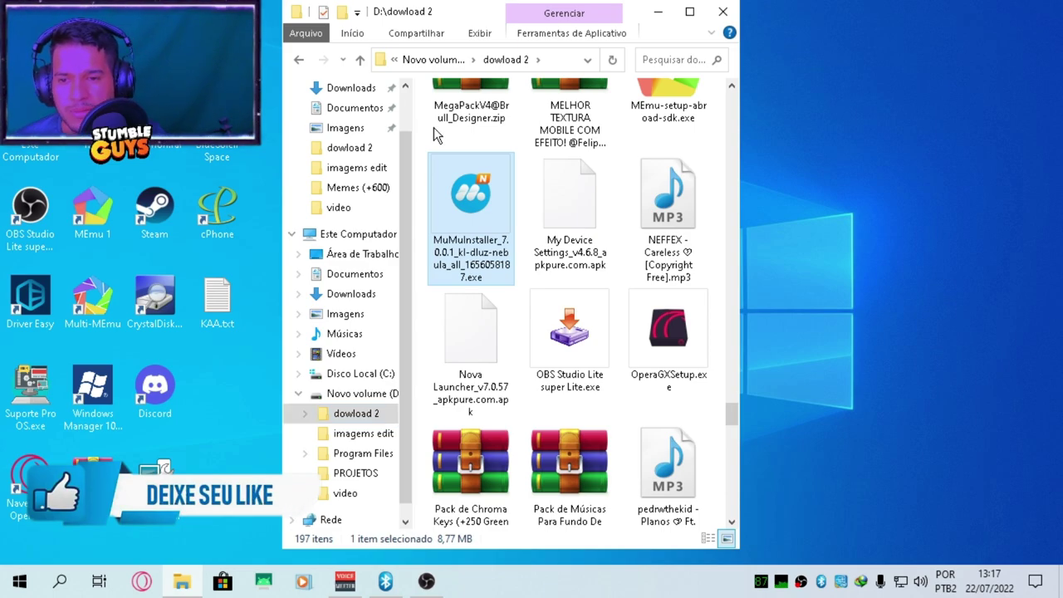
- Run the MuMu installer, accept the end-user license agreement, and start the quick installation
double_click(480, 214)
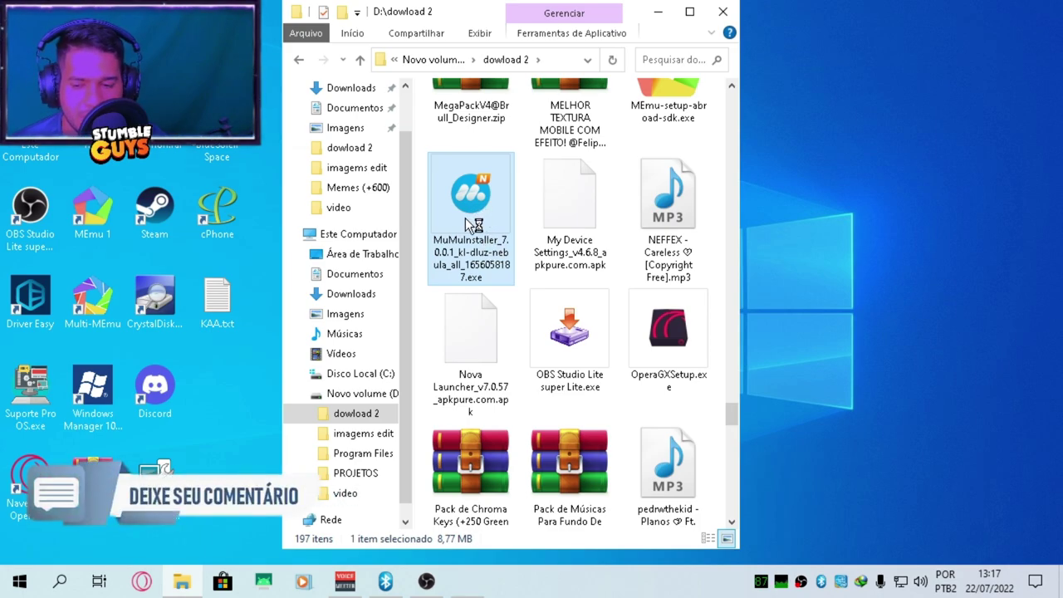
left_click(784, 207)
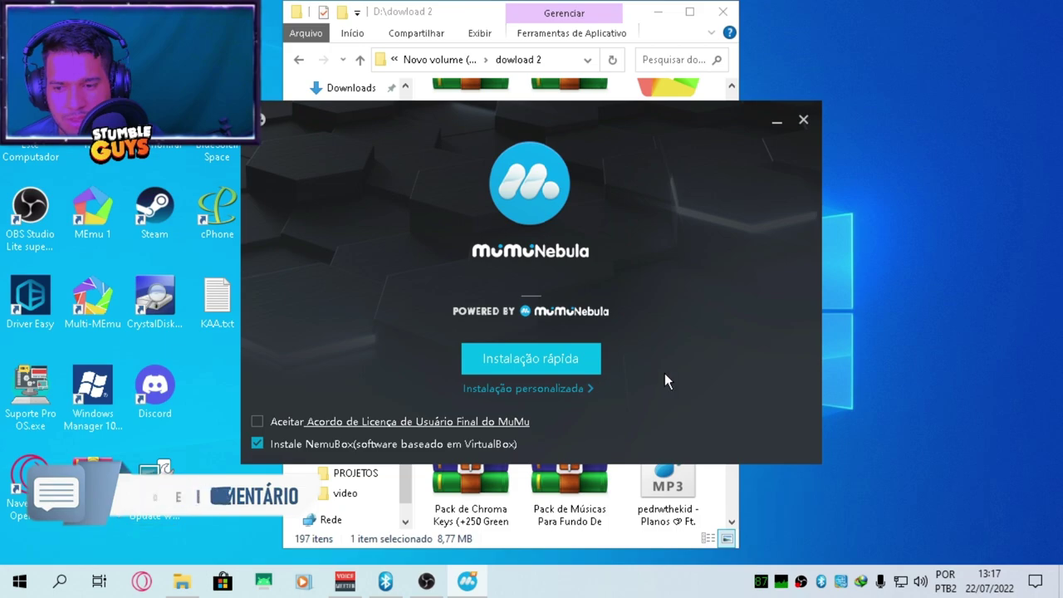
left_click(257, 421)
left_click(552, 359)
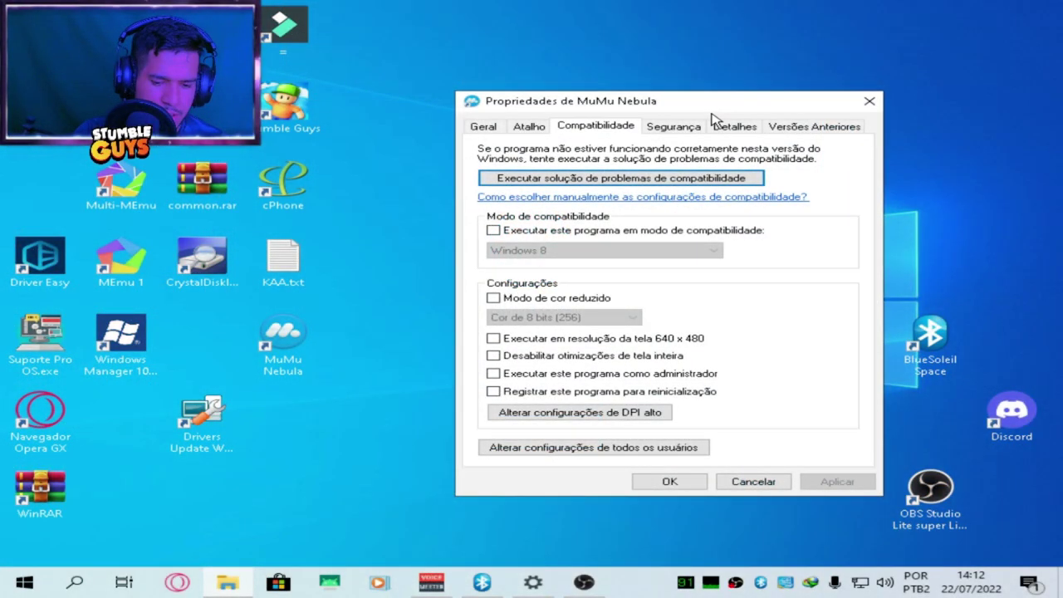
- In the MuMu Nebula shortcut's compatibility properties, disable fullscreen optimizations and enable running as administrator and registering for restart
left_click_drag(712, 114, 826, 108)
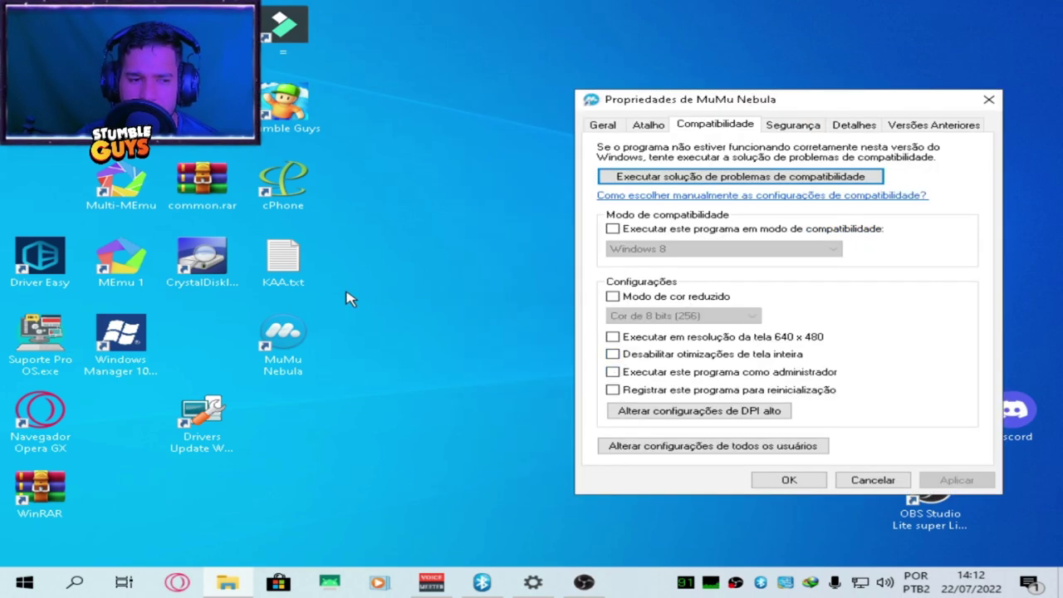
left_click(988, 99)
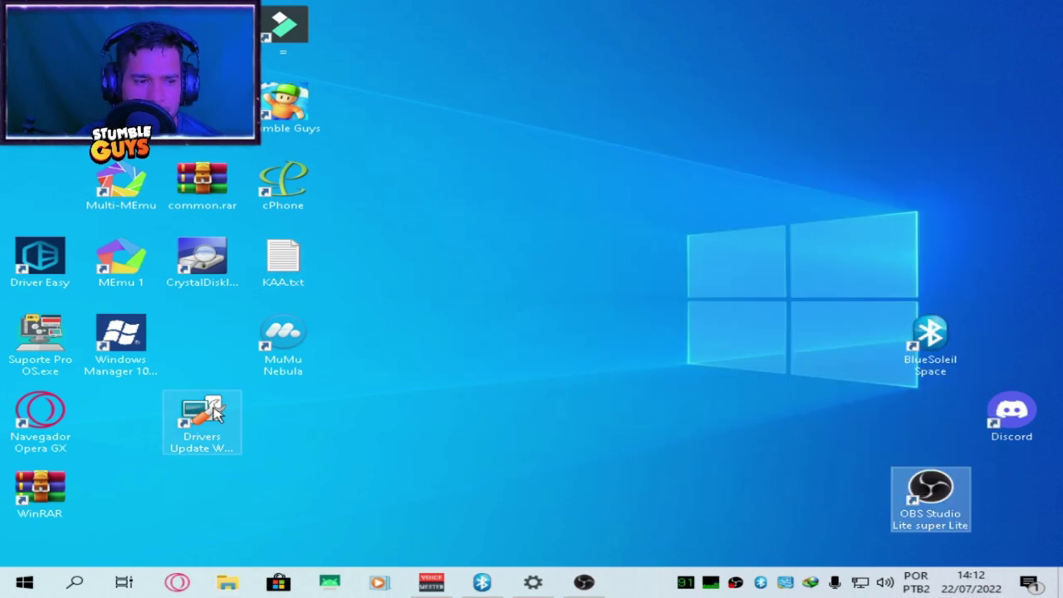
right_click(271, 347)
left_click(340, 554)
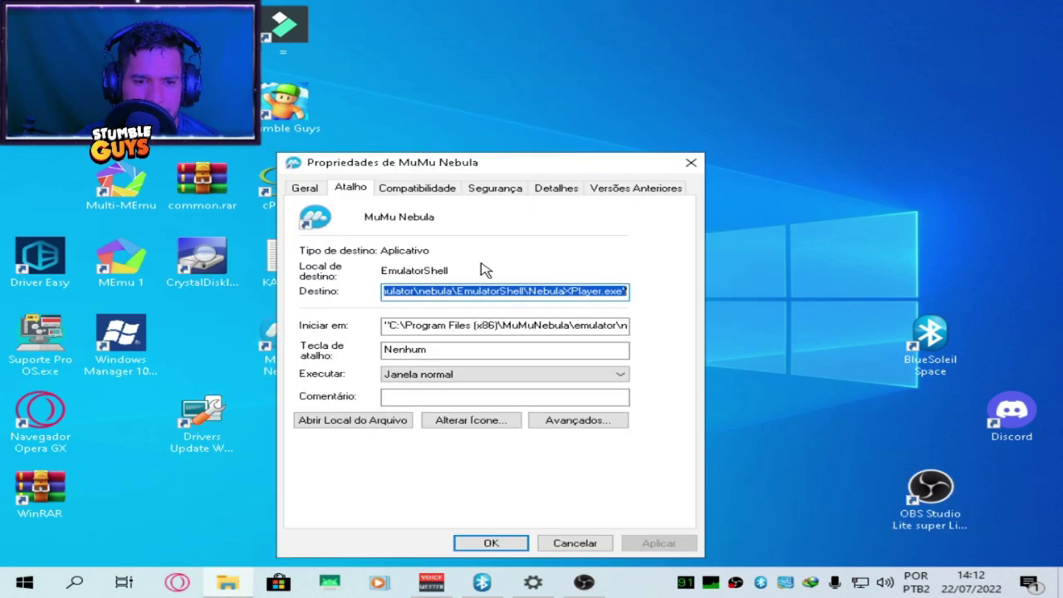
left_click(395, 191)
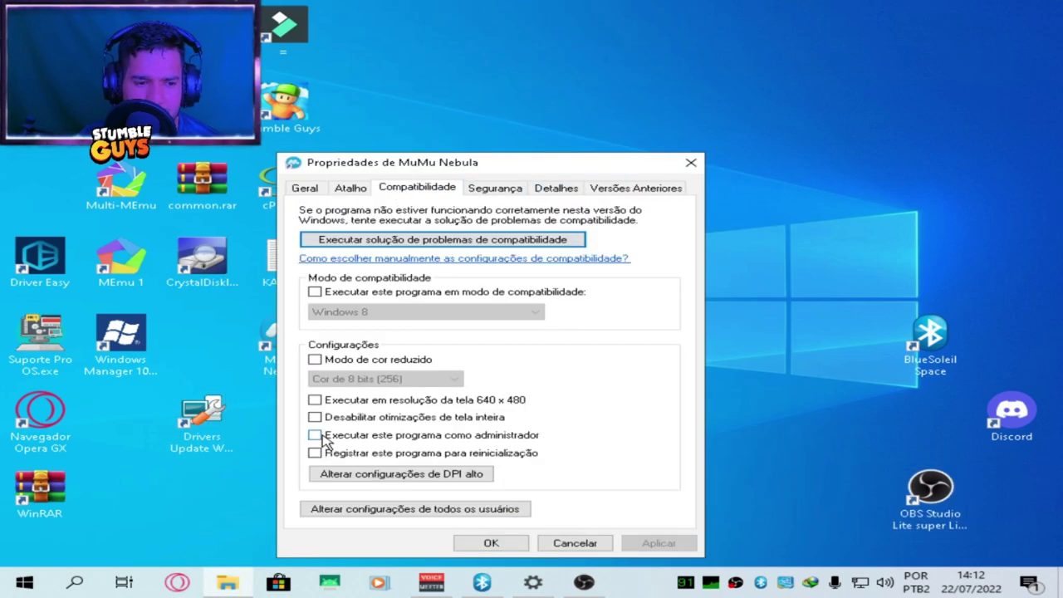
left_click(316, 419)
left_click(315, 436)
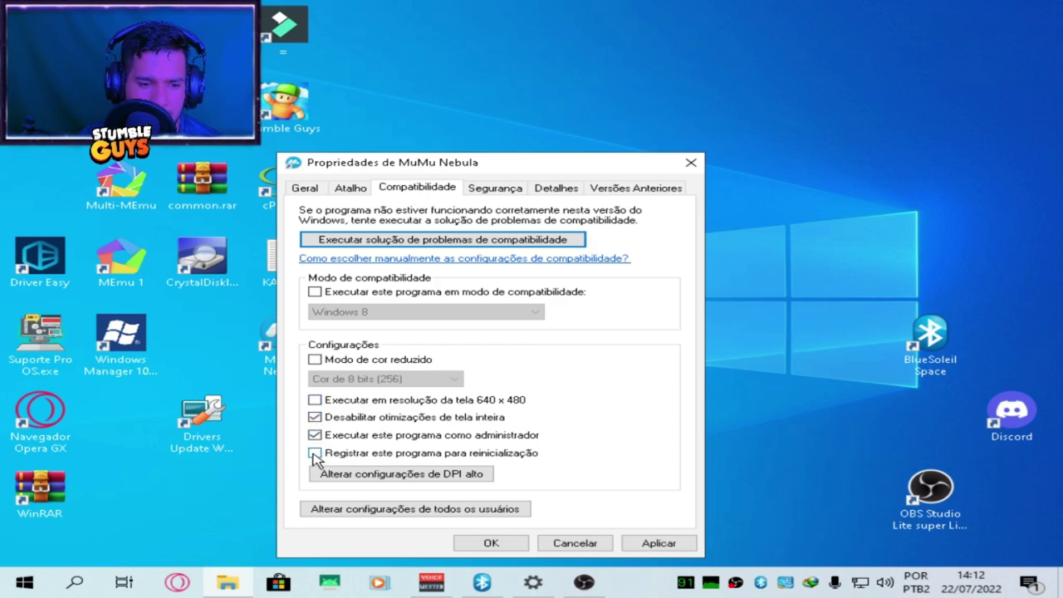
left_click(315, 453)
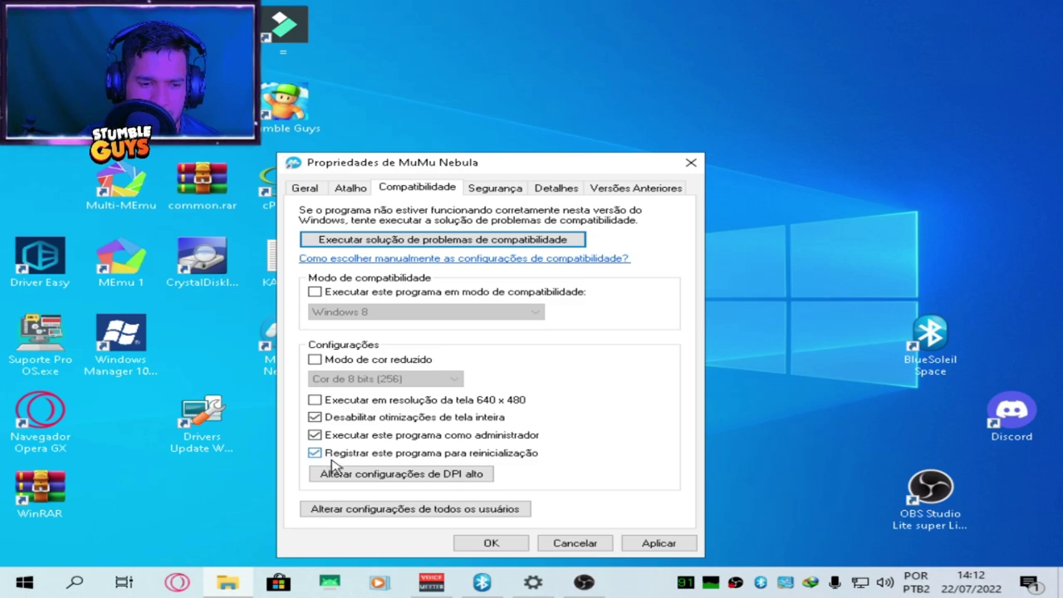
- Enable the program DPI fix for when the program opens, override high-DPI scaling with Sistema (Avançado), and apply the shortcut's properties
left_click(387, 481)
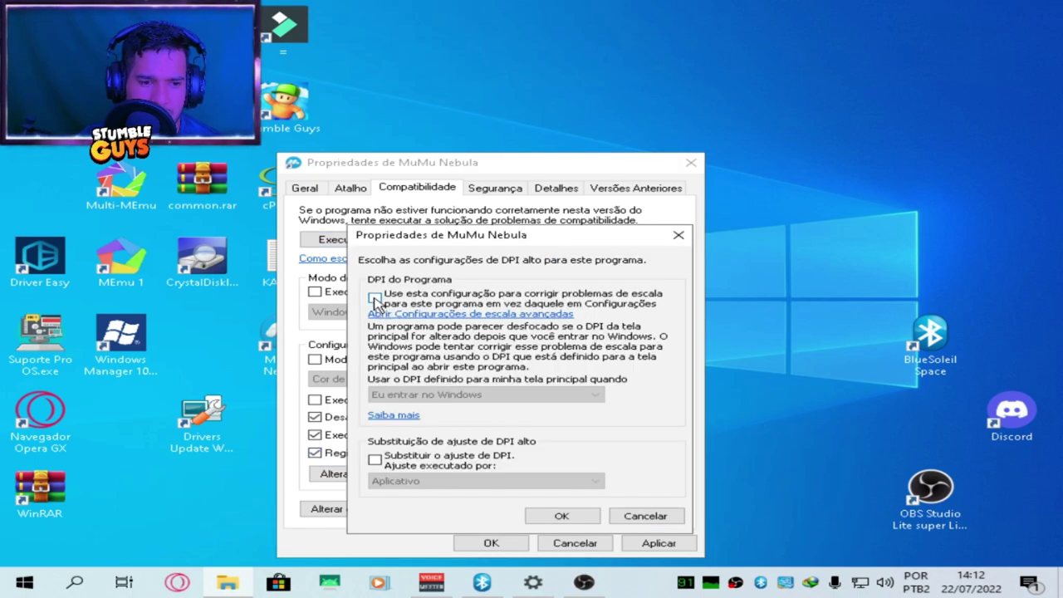
left_click(374, 298)
left_click(465, 394)
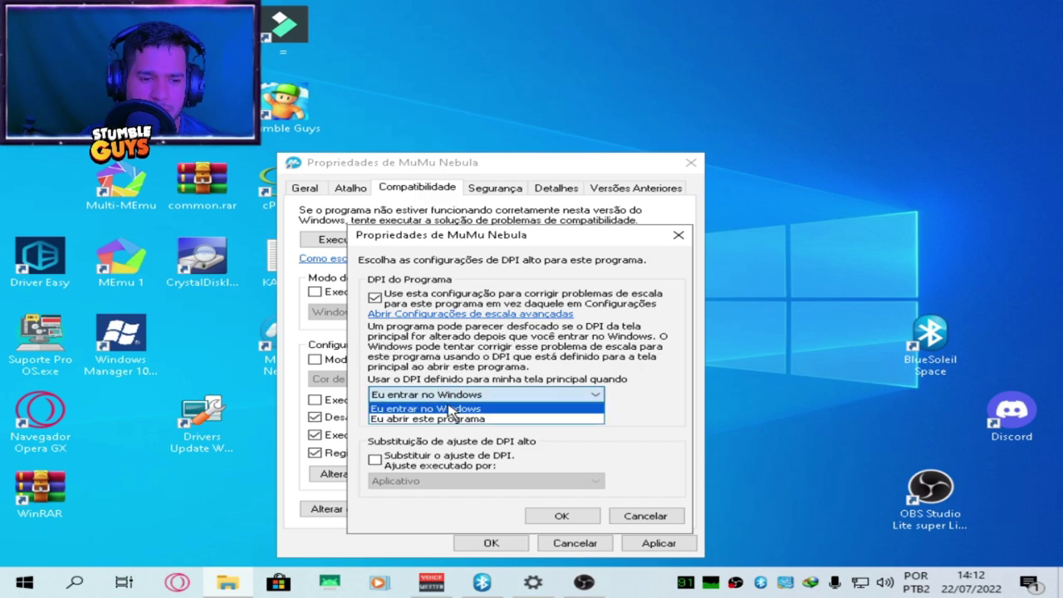
left_click(411, 420)
left_click(380, 462)
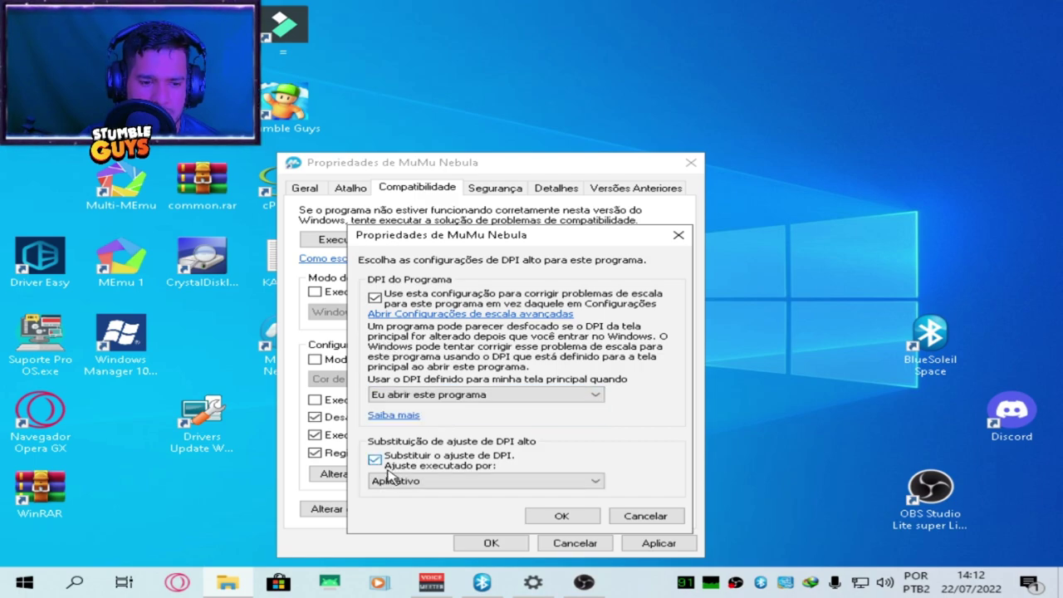
left_click(423, 485)
left_click(427, 515)
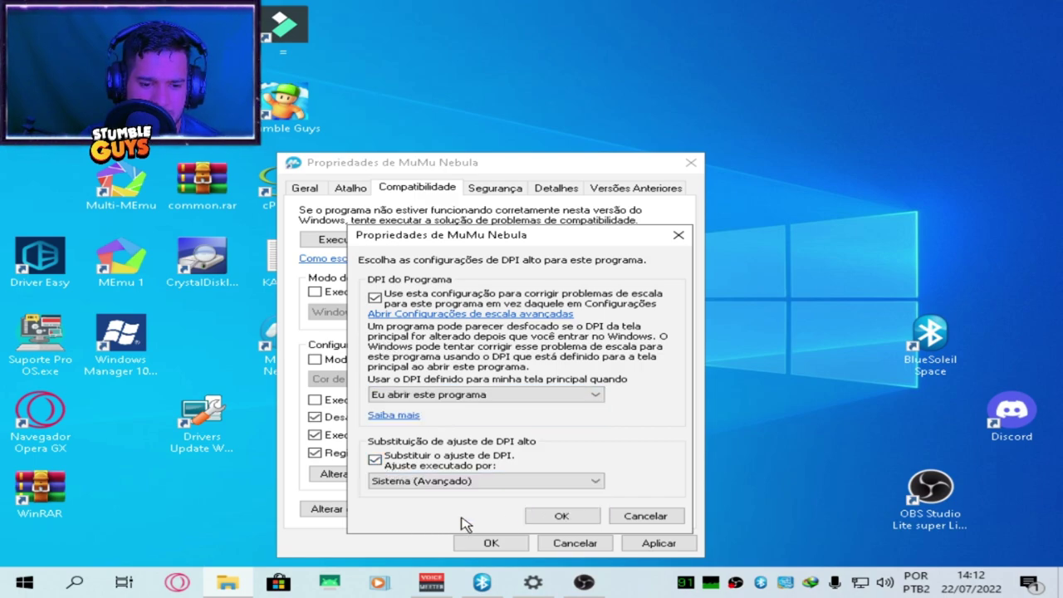
left_click(561, 517)
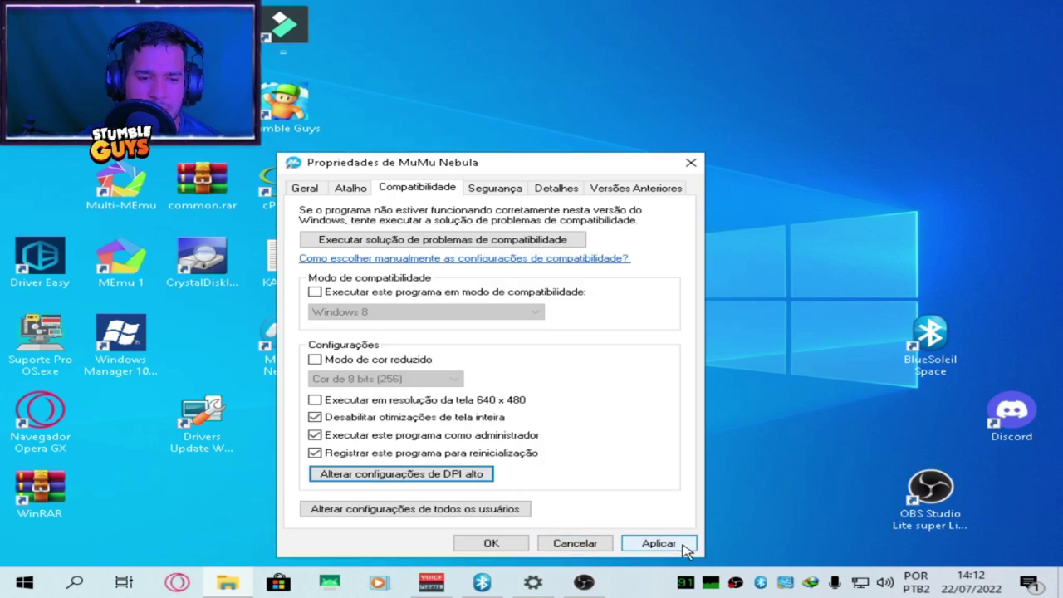
left_click(684, 545)
left_click(490, 543)
- Launch MuMu Nebula from its desktop shortcut and open its configuration center
mouse_move(532, 582)
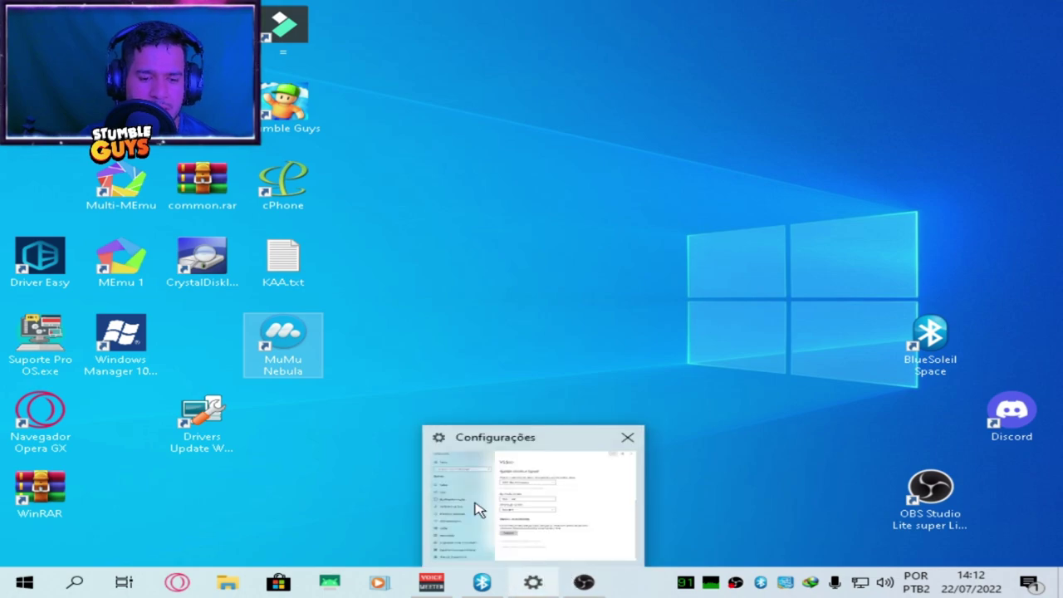
double_click(295, 335)
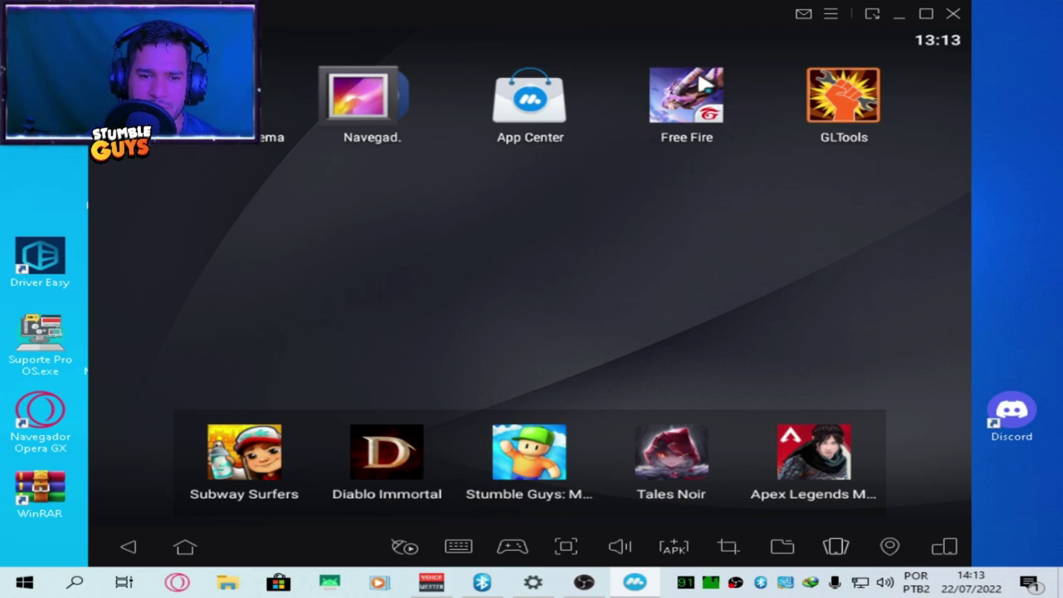
left_click(830, 15)
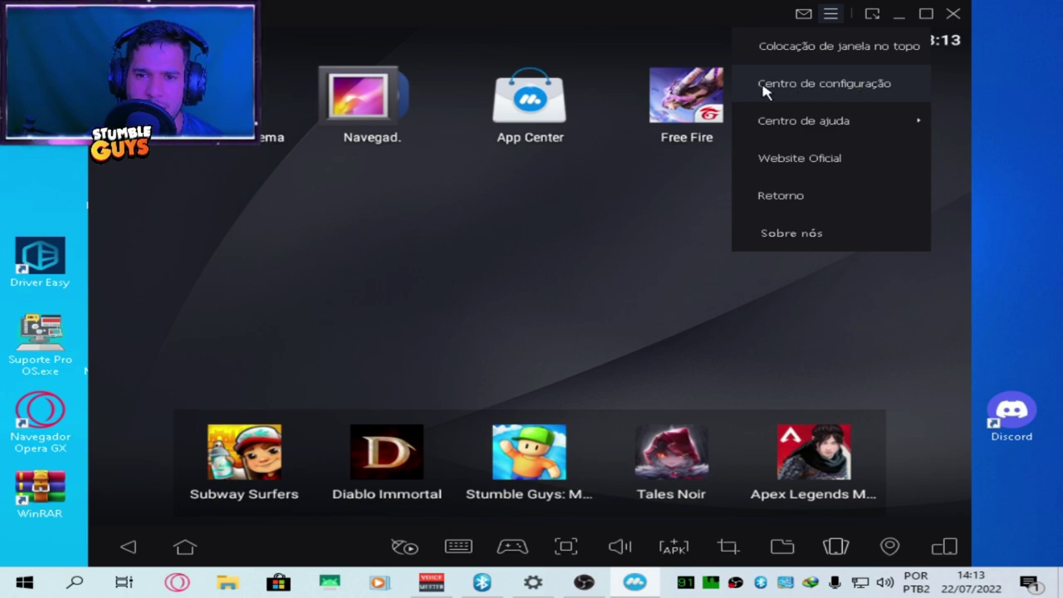
left_click(830, 86)
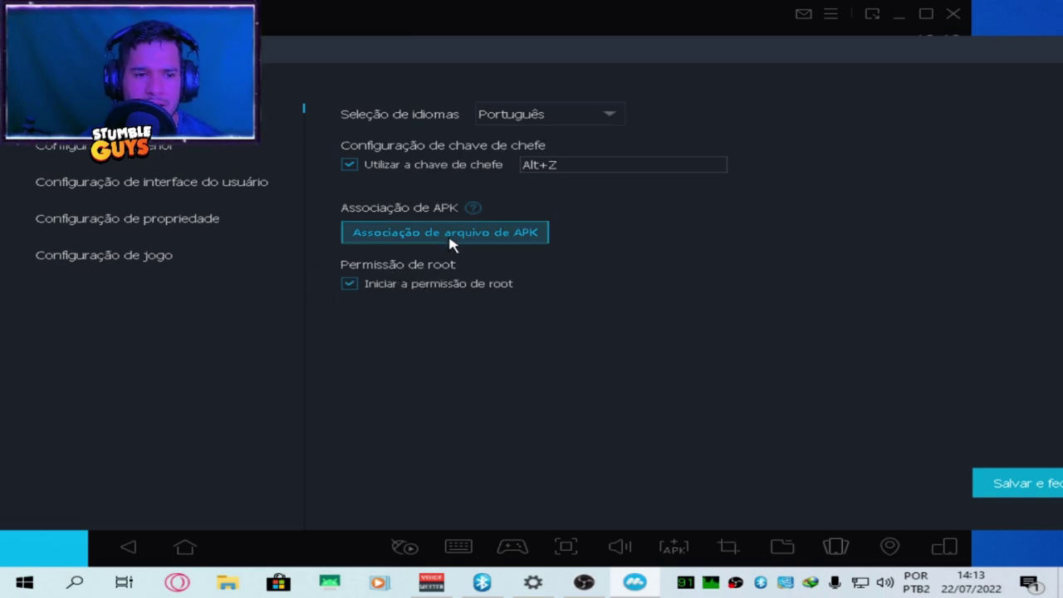
- Associate APK files with the emulator and open the Configuração superior settings
left_click(532, 240)
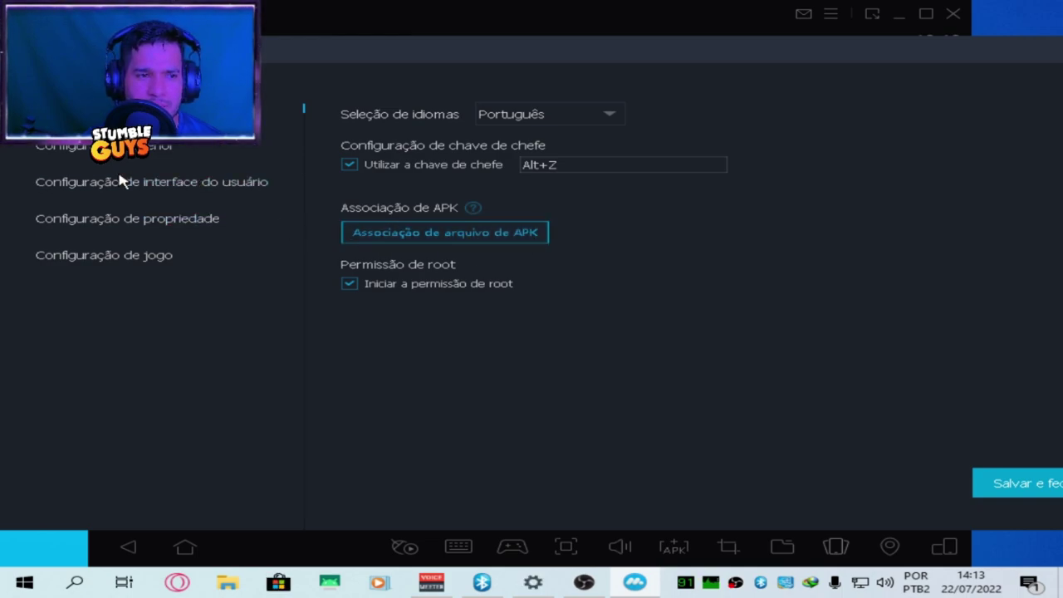
left_click(99, 145)
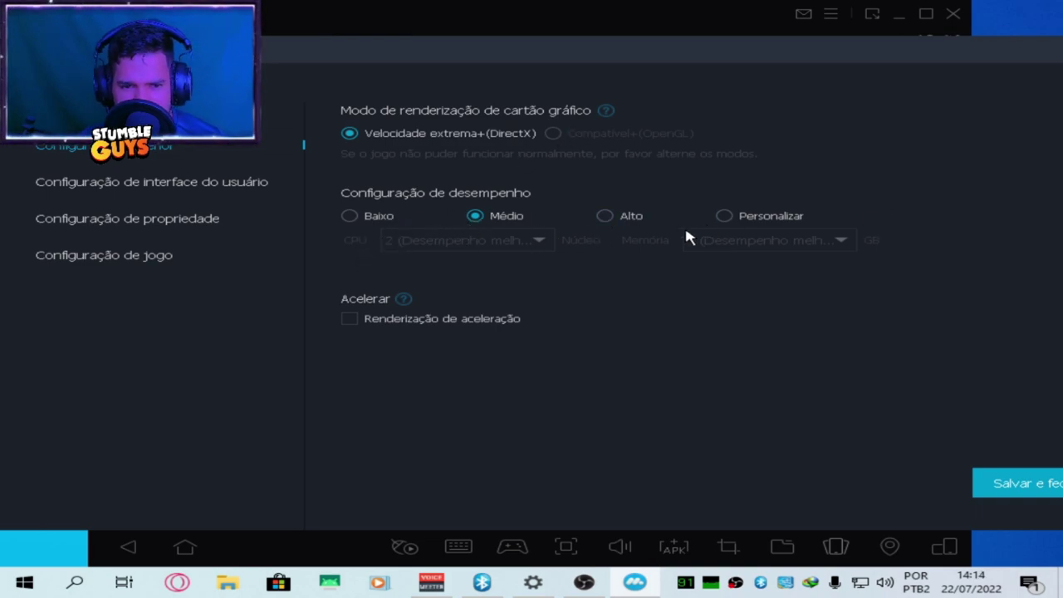
- Try the Alto, Médio and Baixo performance presets to compare their CPU and memory allocations
left_click(605, 216)
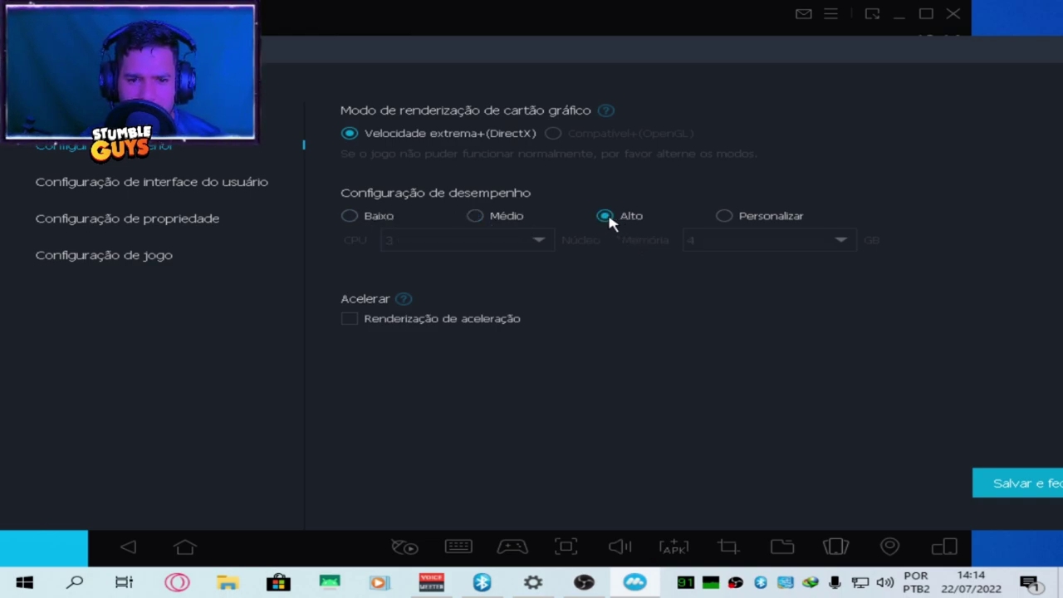
left_click(475, 216)
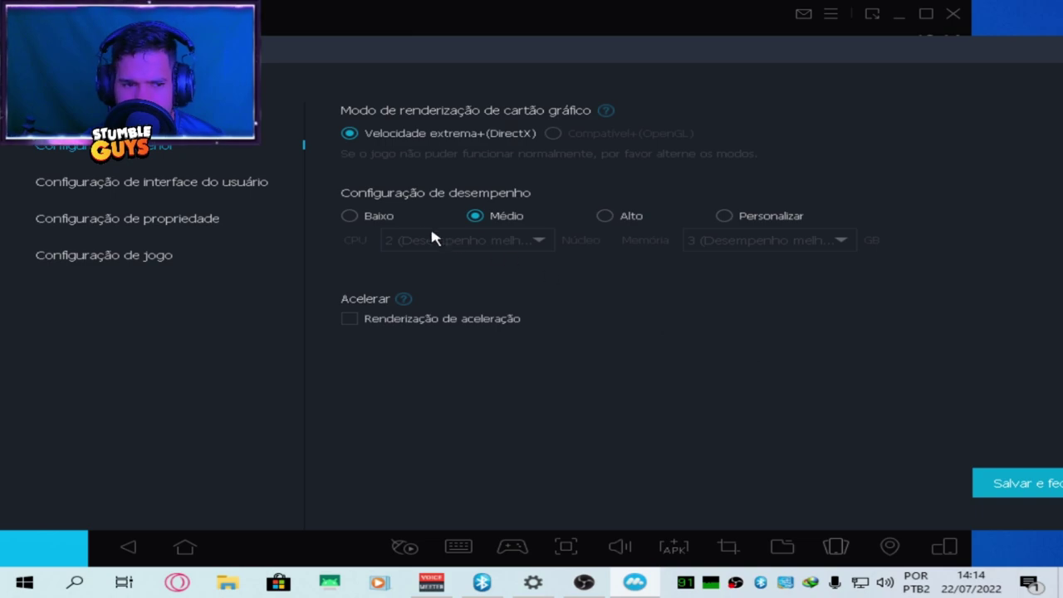
left_click(348, 217)
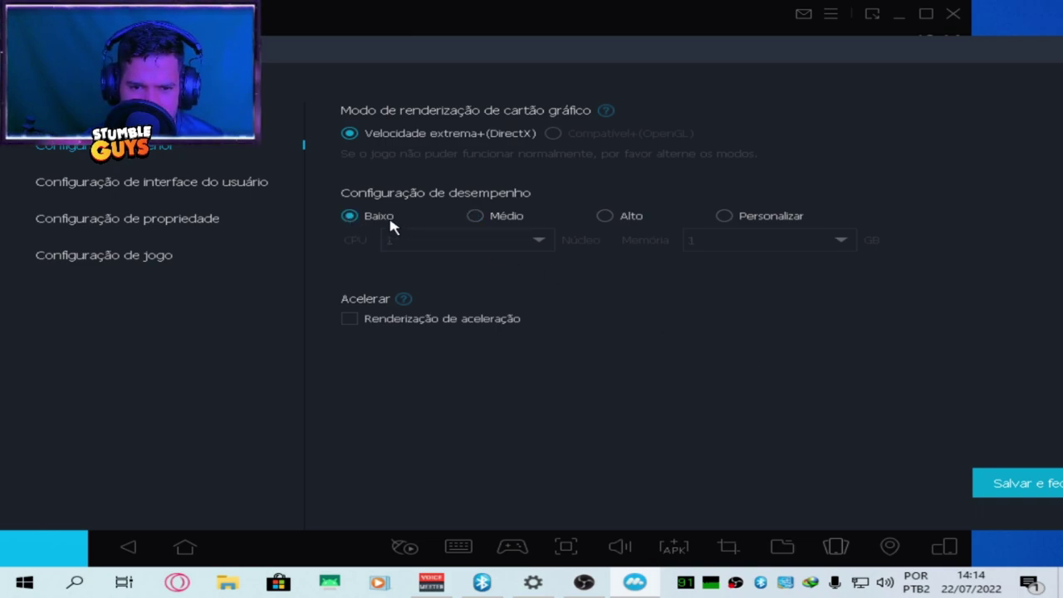
left_click(606, 216)
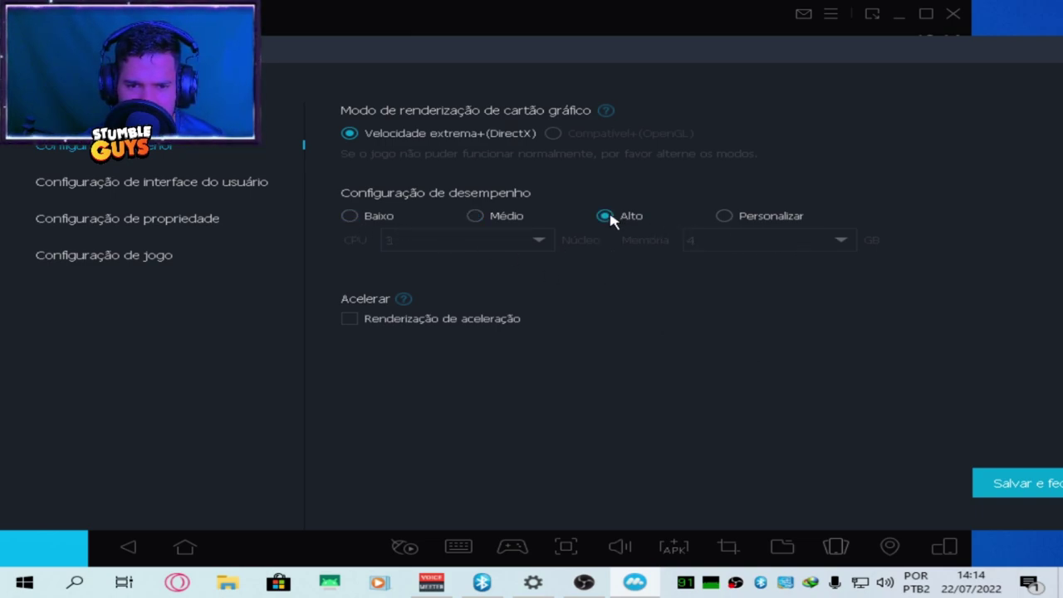
- Set the performance configuration to Personalizar with 2 CPU cores and 2 GB of memory, then save and restart the emulator
left_click(738, 221)
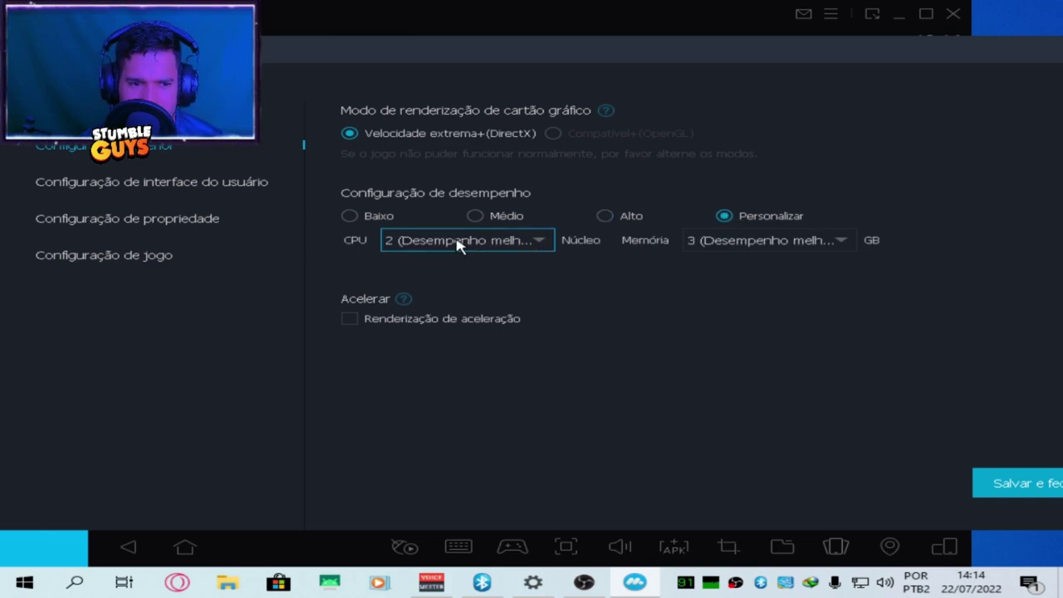
left_click(798, 244)
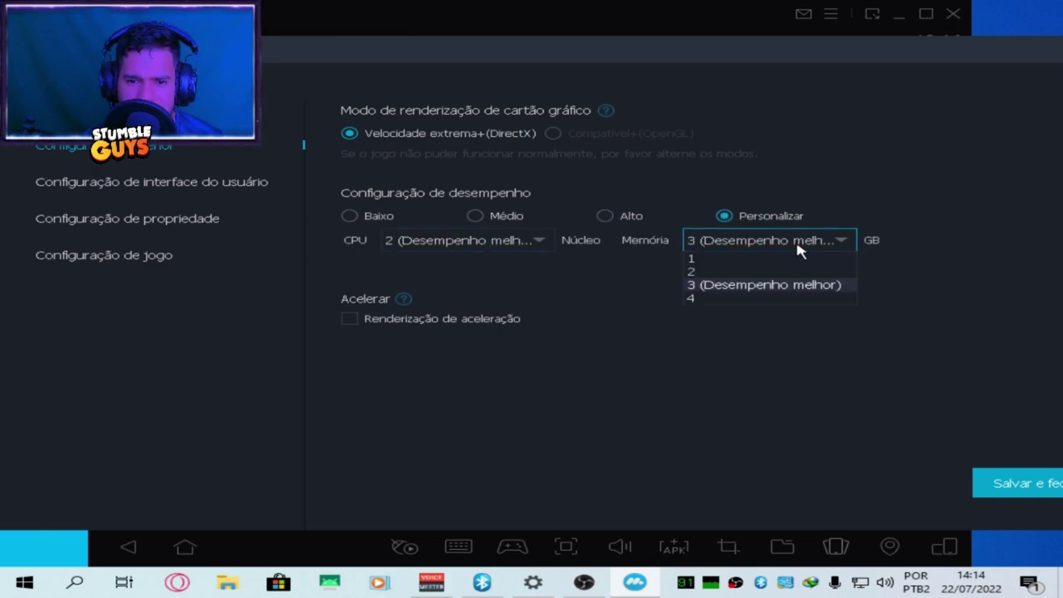
left_click(743, 272)
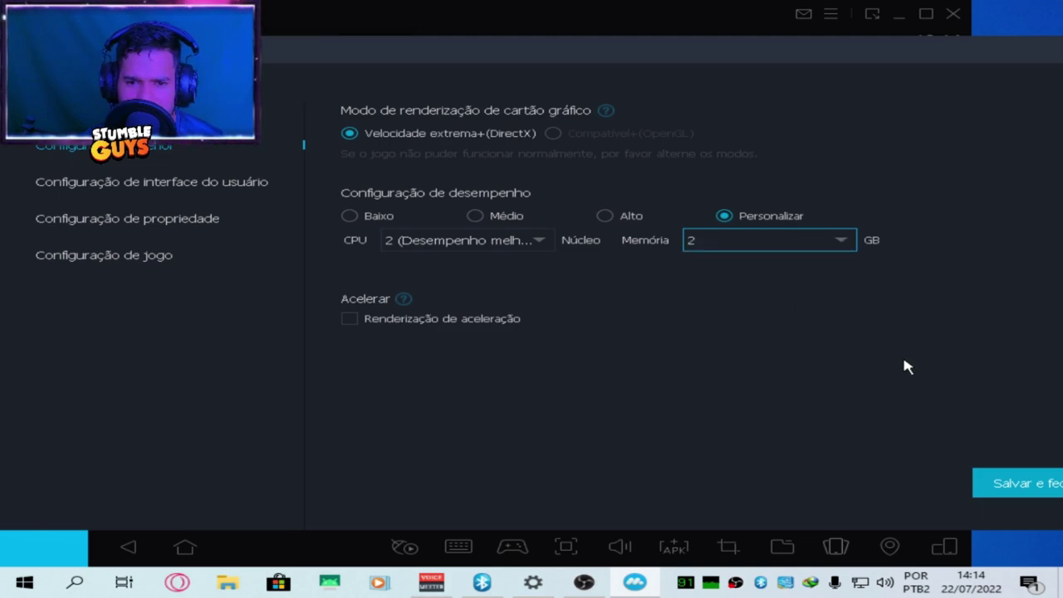
left_click(1028, 483)
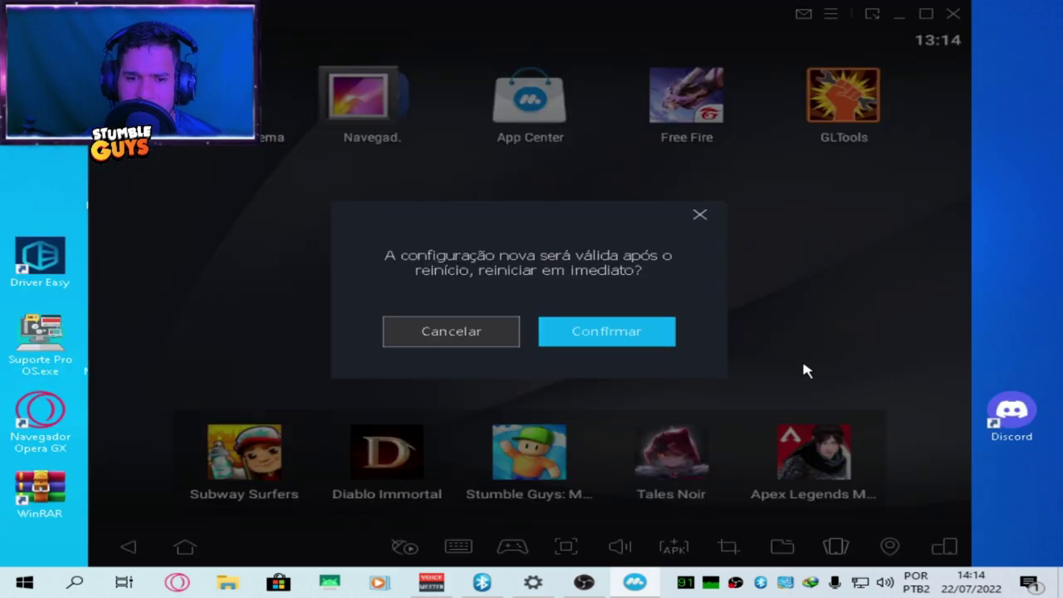
left_click(602, 332)
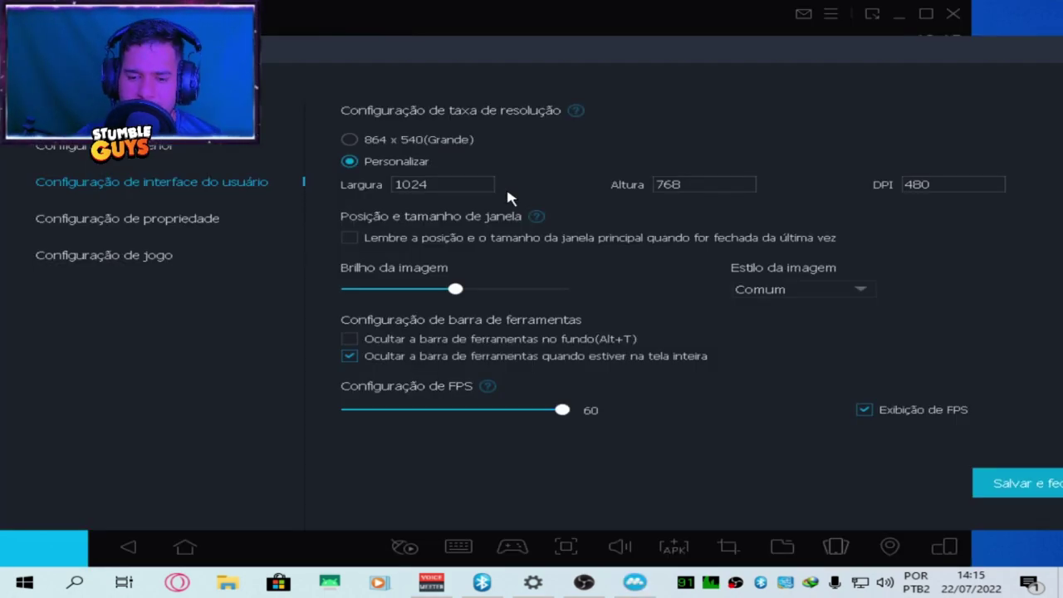
- Review the emulator's resolution and DPI settings, then its basic and advanced configuration pages
left_click(910, 188)
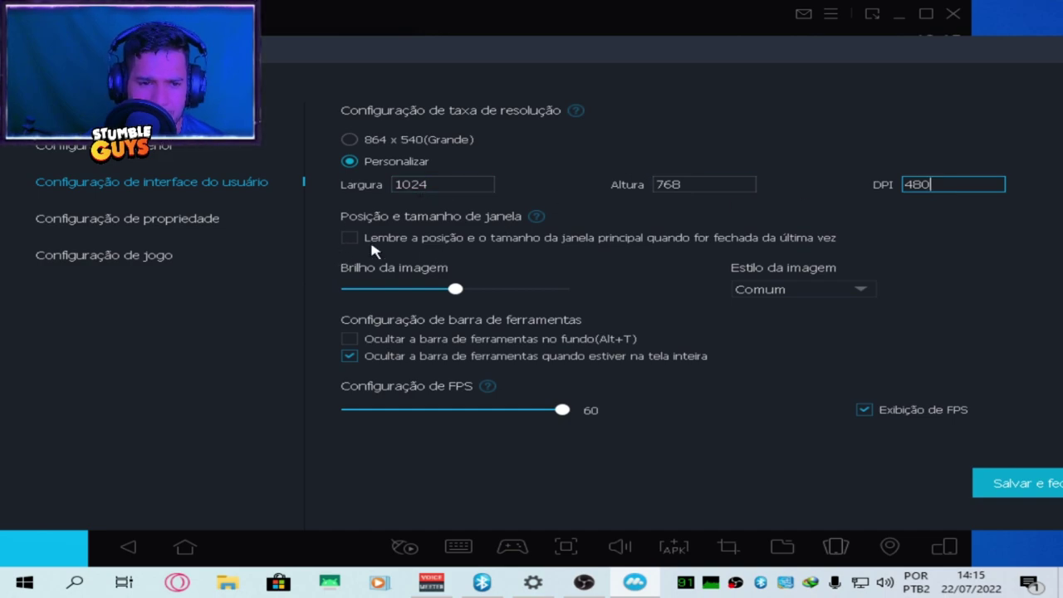
left_click_drag(485, 58, 742, 47)
left_click_drag(478, 60, 554, 37)
left_click(421, 83)
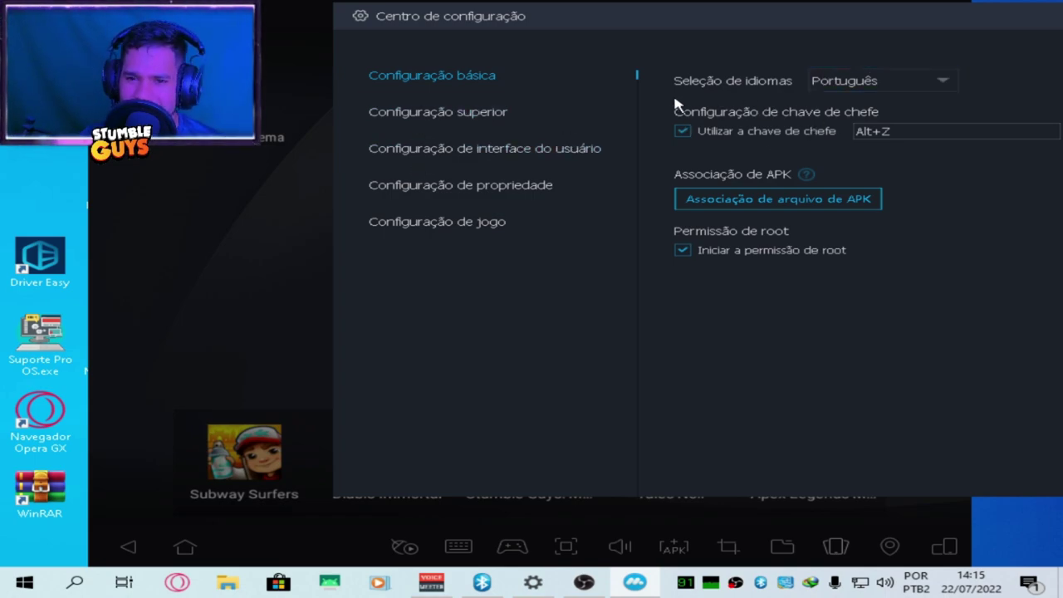
left_click(455, 112)
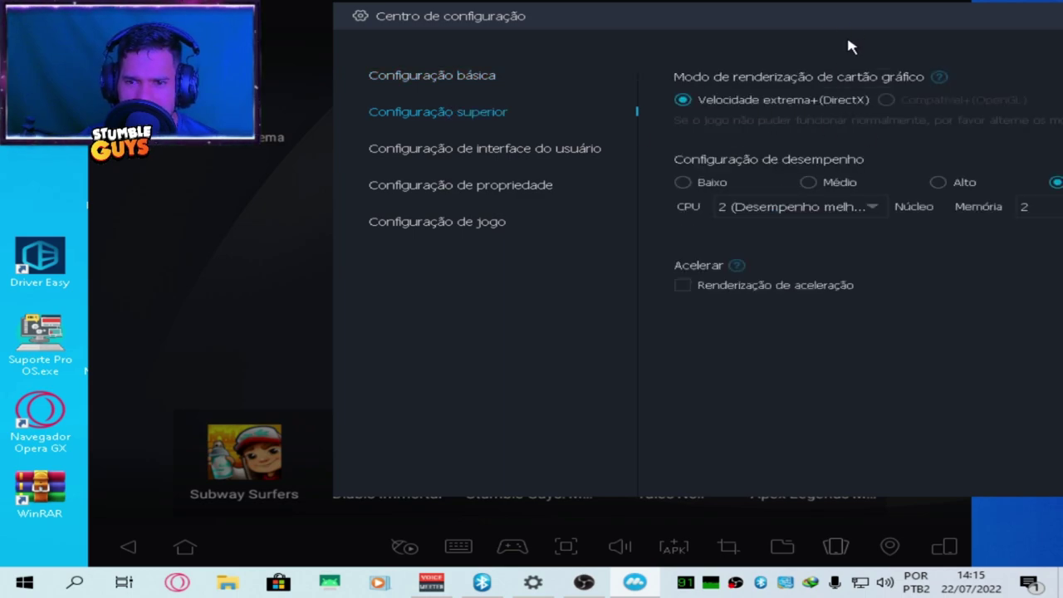
left_click_drag(874, 26, 680, 38)
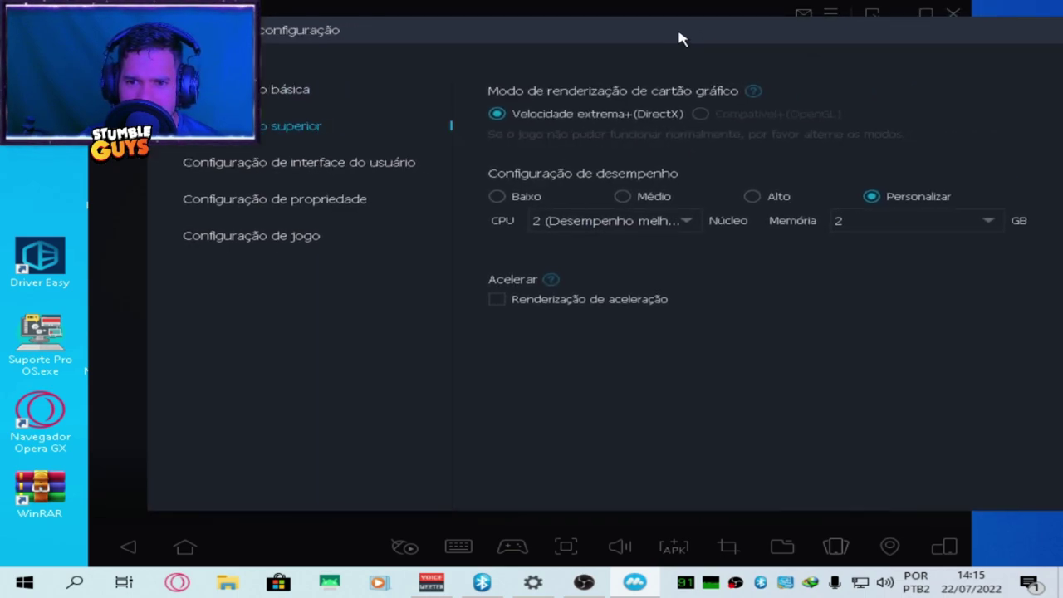
- Switch the performance configuration to Baixo and Médio for comparison, then return it to Personalizar
left_click(508, 202)
left_click(631, 204)
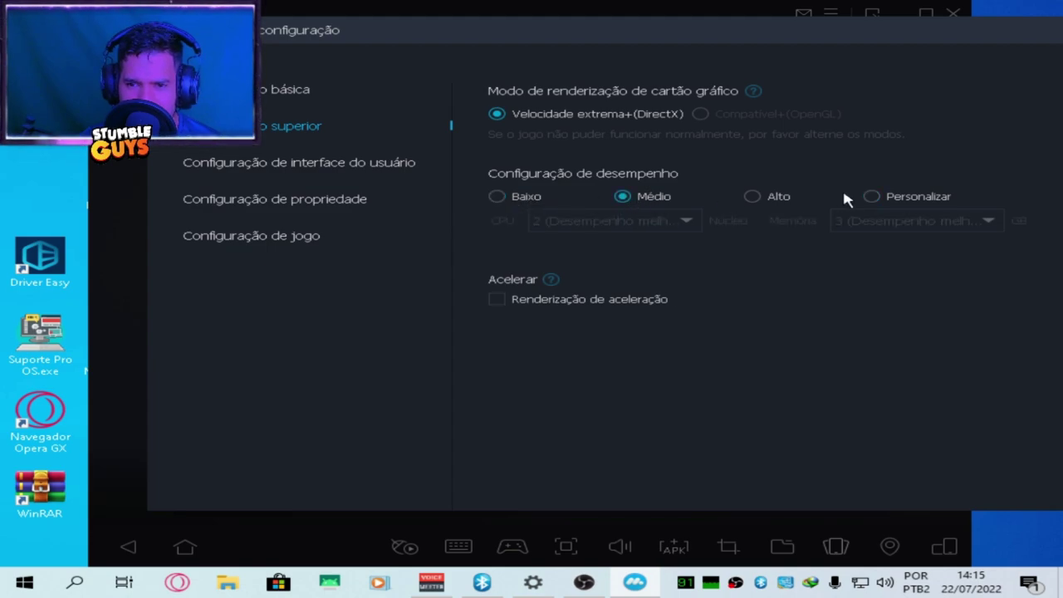
left_click(872, 197)
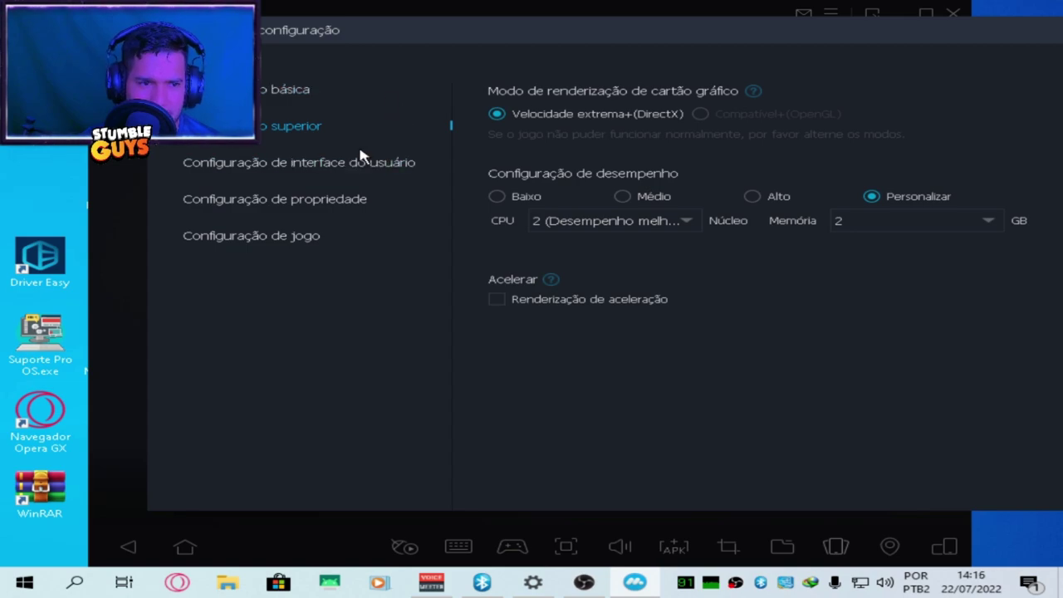
- Review the emulator's user interface settings and raise the image brightness slightly above the middle
left_click_drag(511, 41, 565, 47)
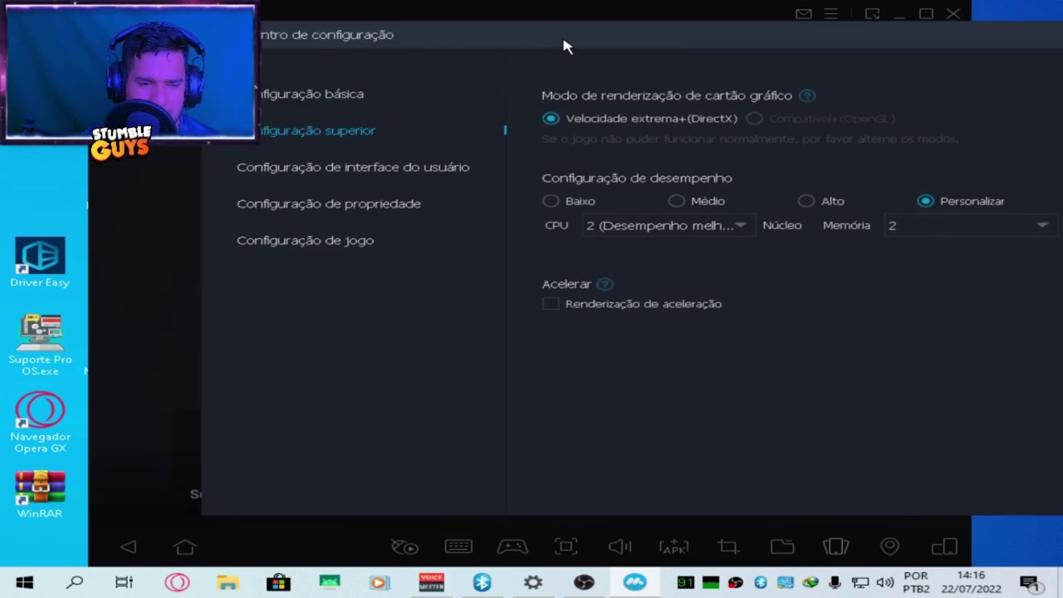
left_click(359, 170)
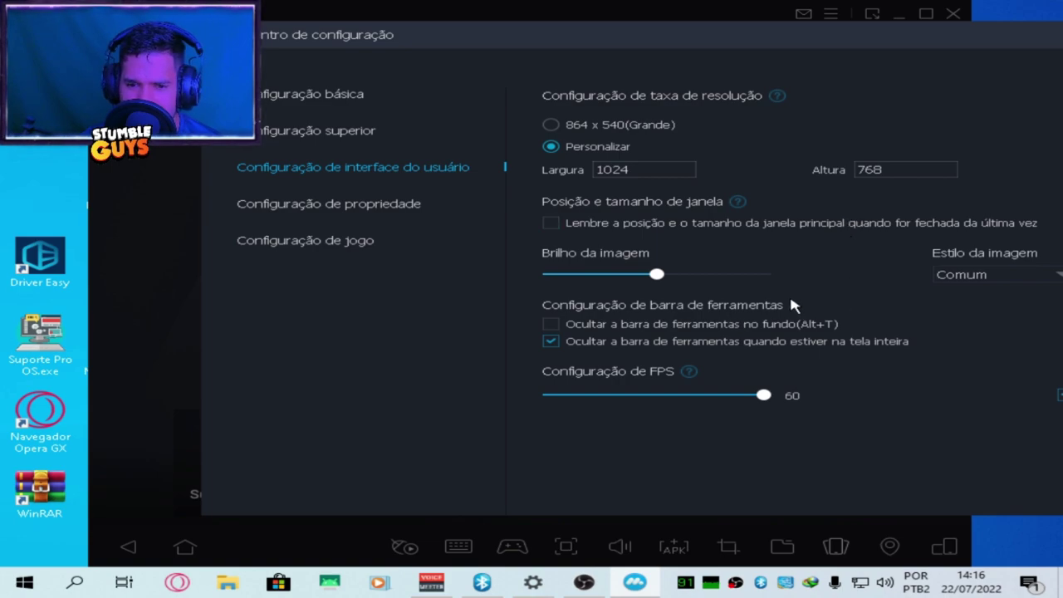
left_click_drag(656, 275, 677, 319)
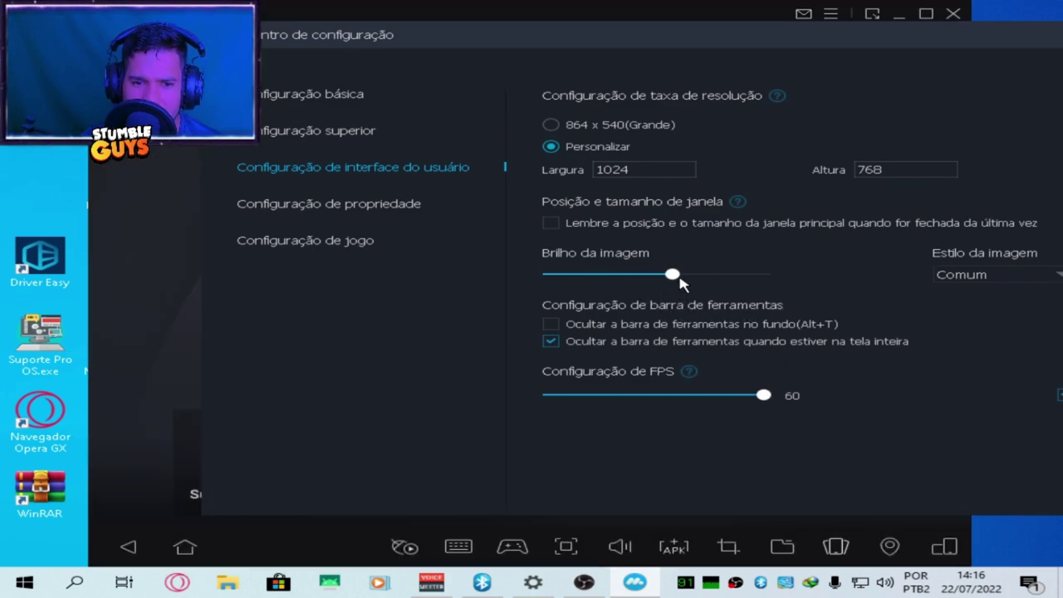
- Try ASUS as the phone brand in the emulator's property settings
left_click(355, 204)
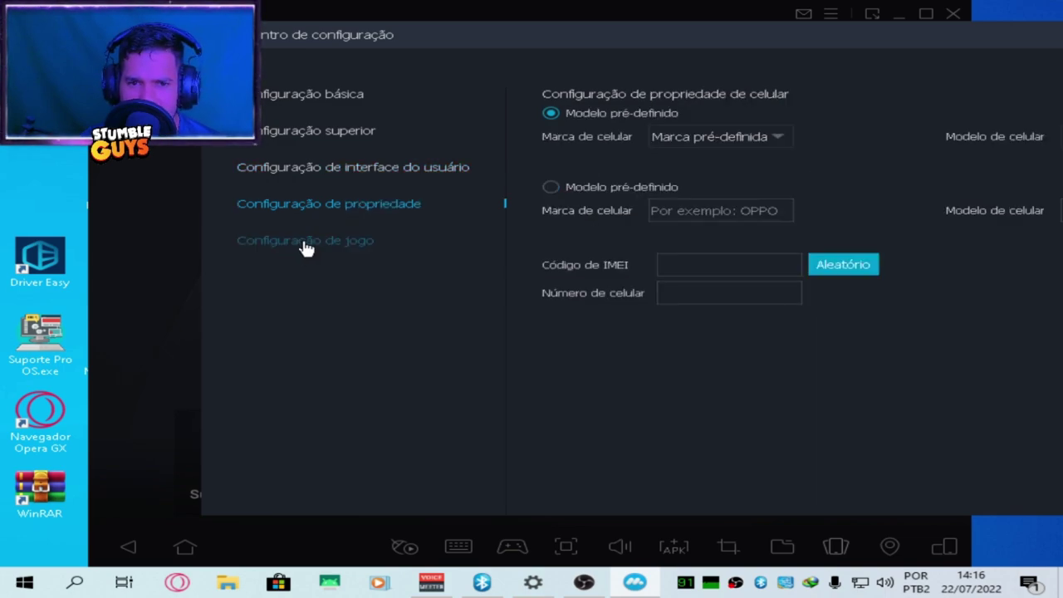
left_click(744, 140)
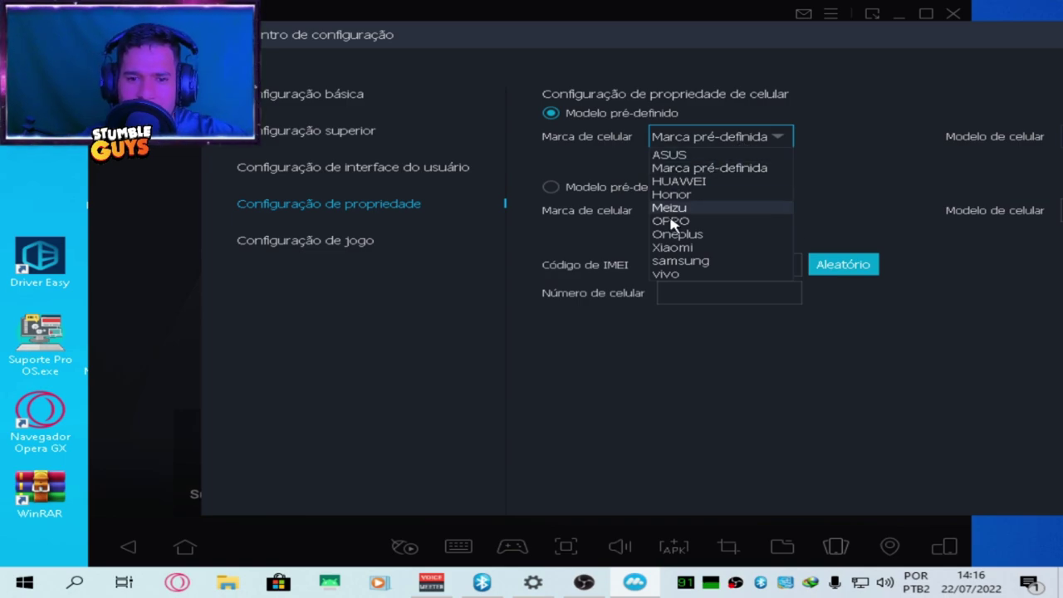
left_click(664, 155)
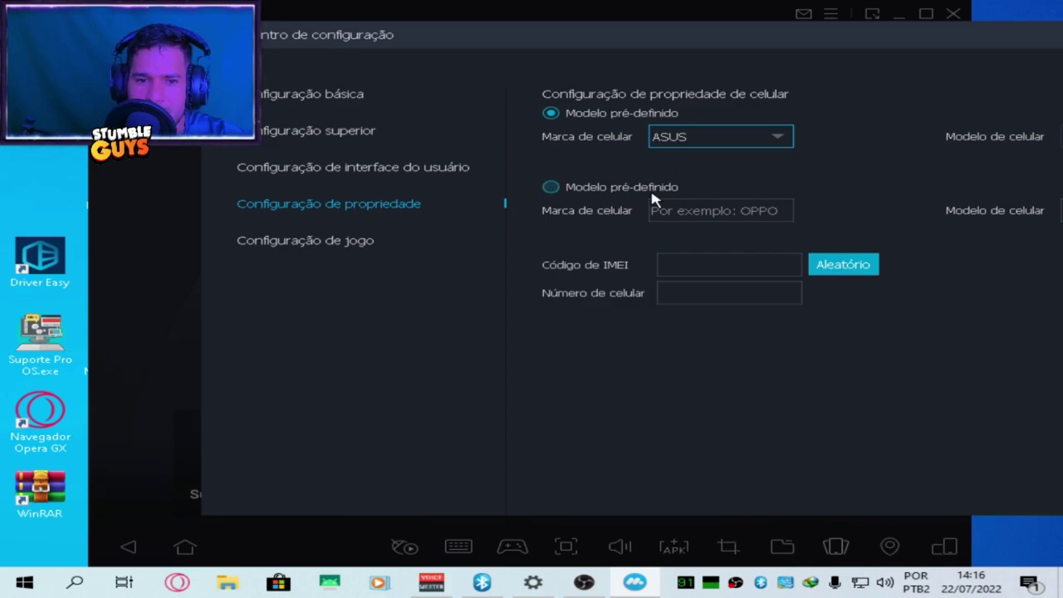
left_click(550, 187)
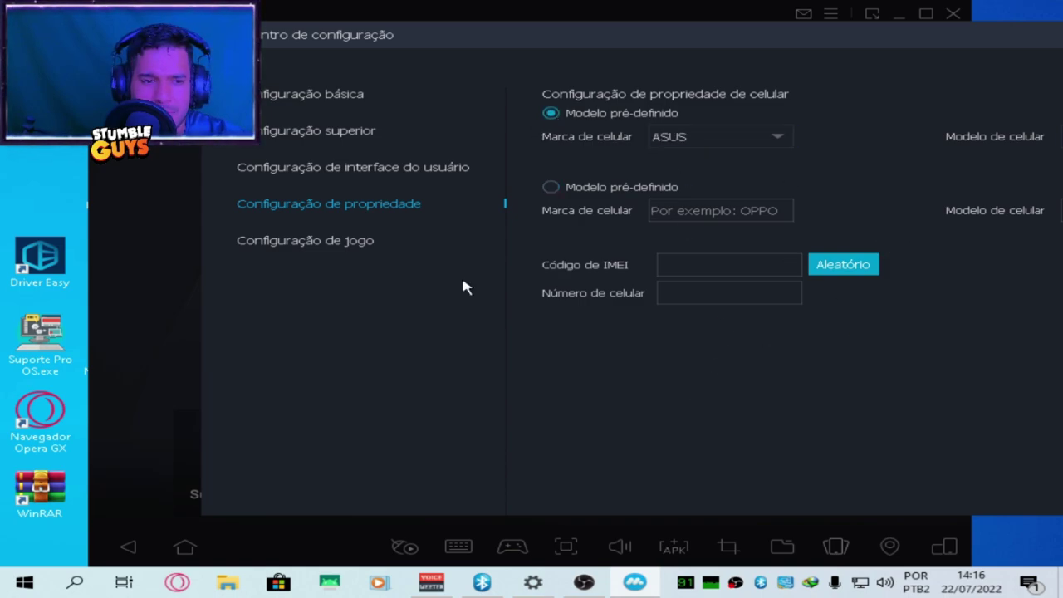
- Examine the 60 FPS and 120 FPS modes and their requirements in the game configuration
left_click(344, 248)
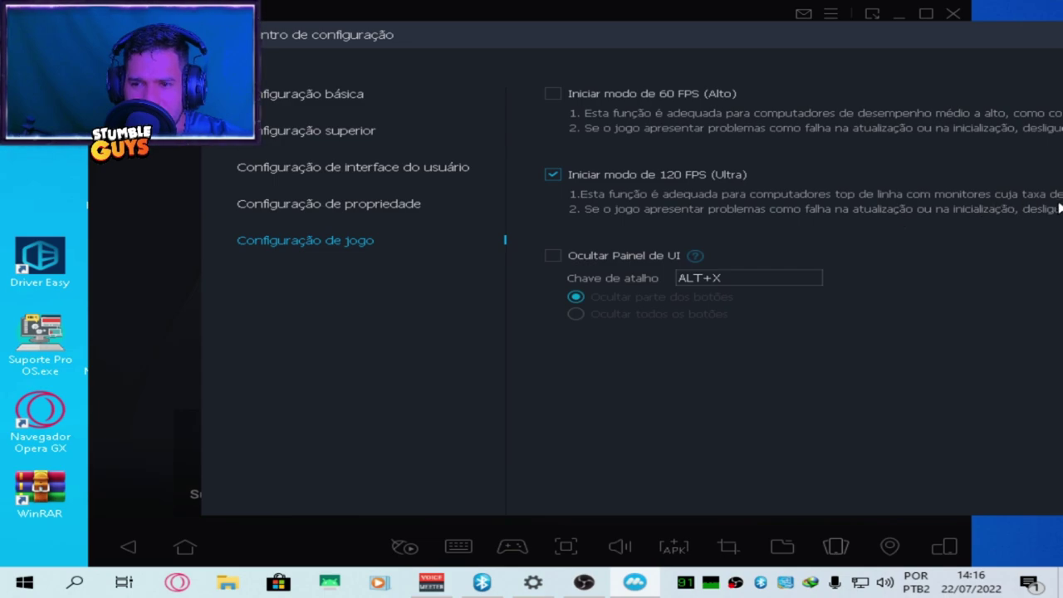
left_click_drag(664, 45, 386, 46)
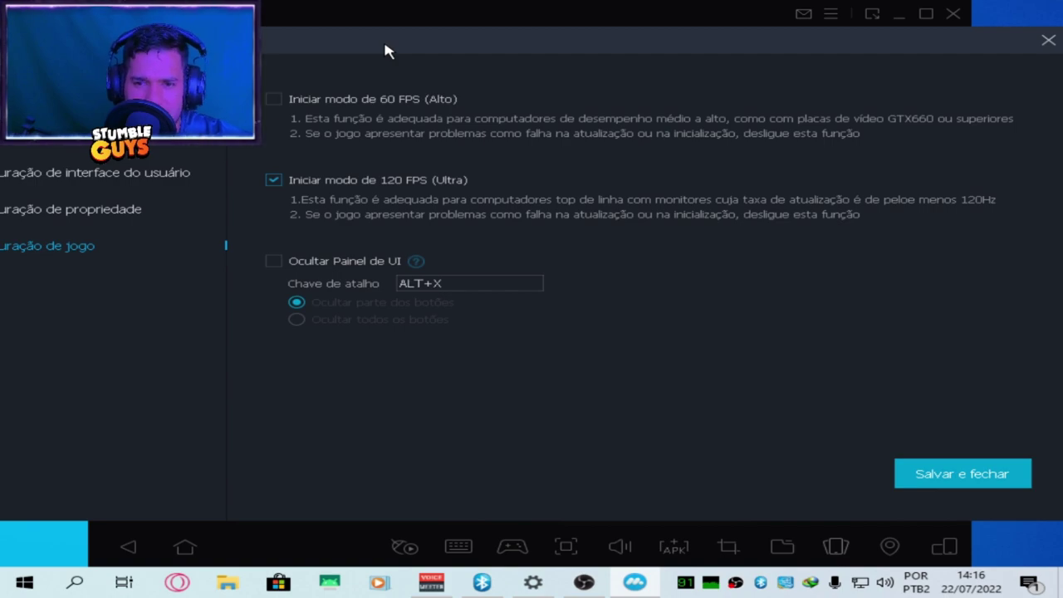
left_click_drag(386, 50, 597, 89)
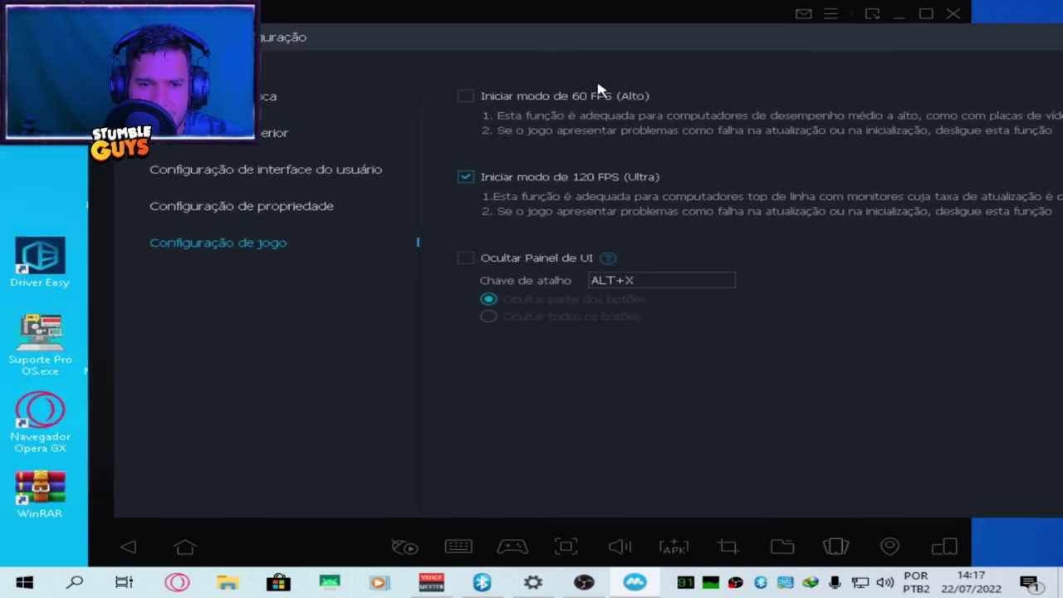
left_click(875, 45)
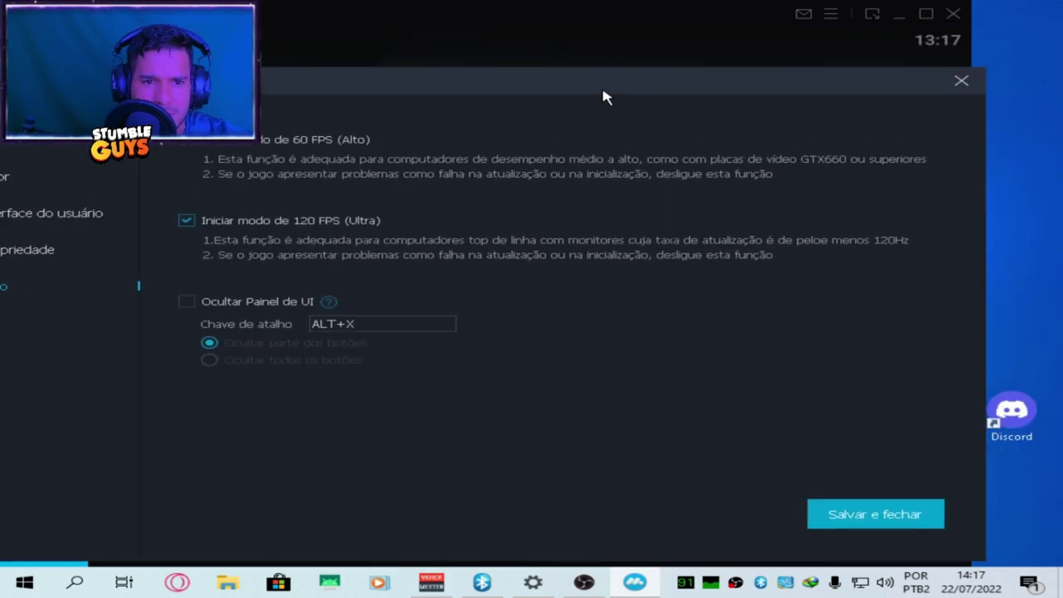
left_click_drag(615, 82, 936, 33)
- Recheck the property, interface and advanced configuration pages, then save and close the configuration center
left_click(315, 203)
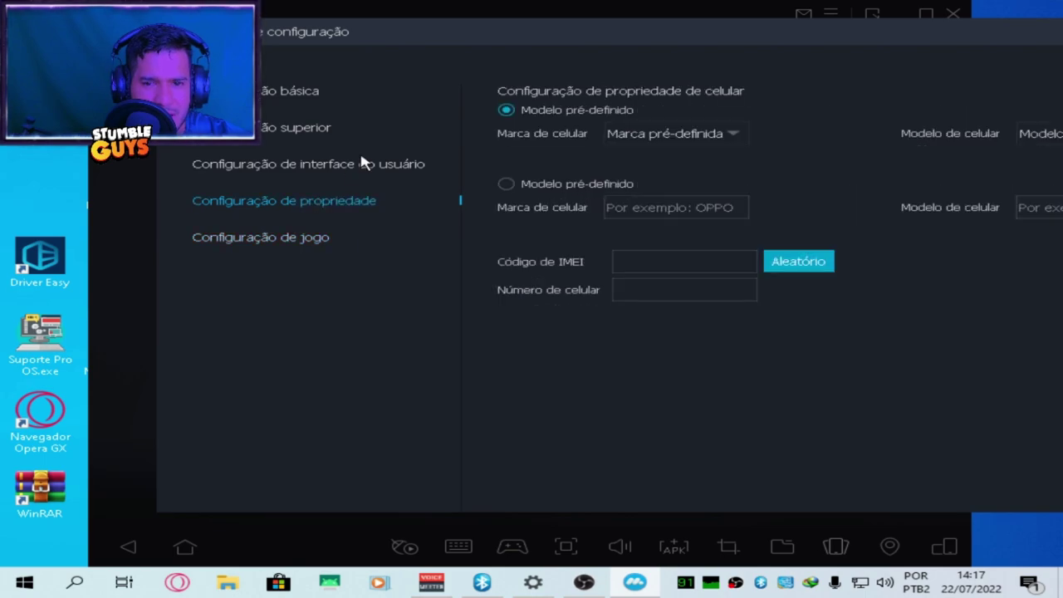
left_click(361, 163)
left_click(315, 126)
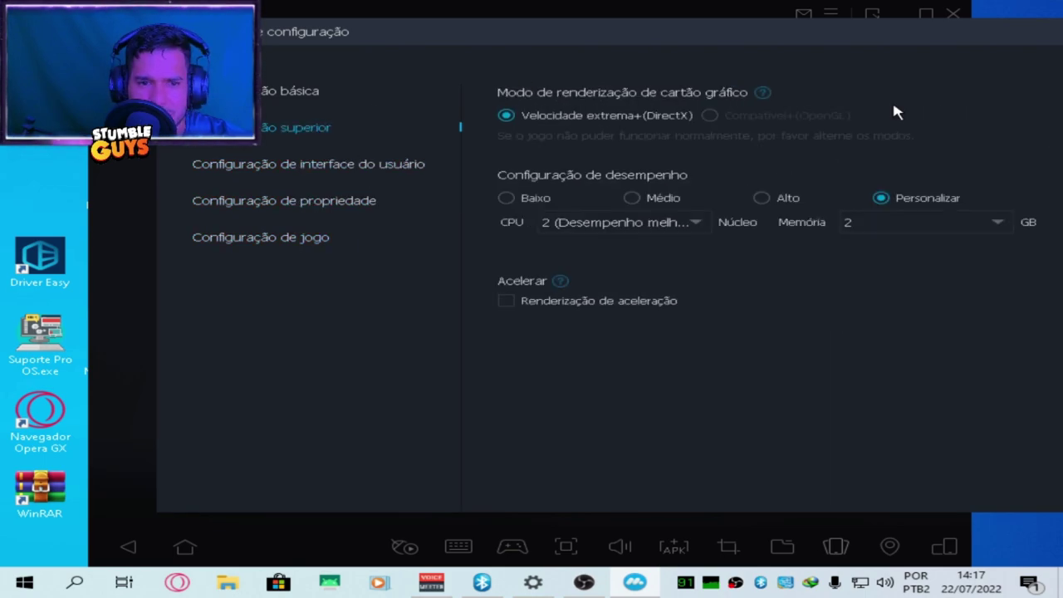
left_click_drag(869, 41, 609, 41)
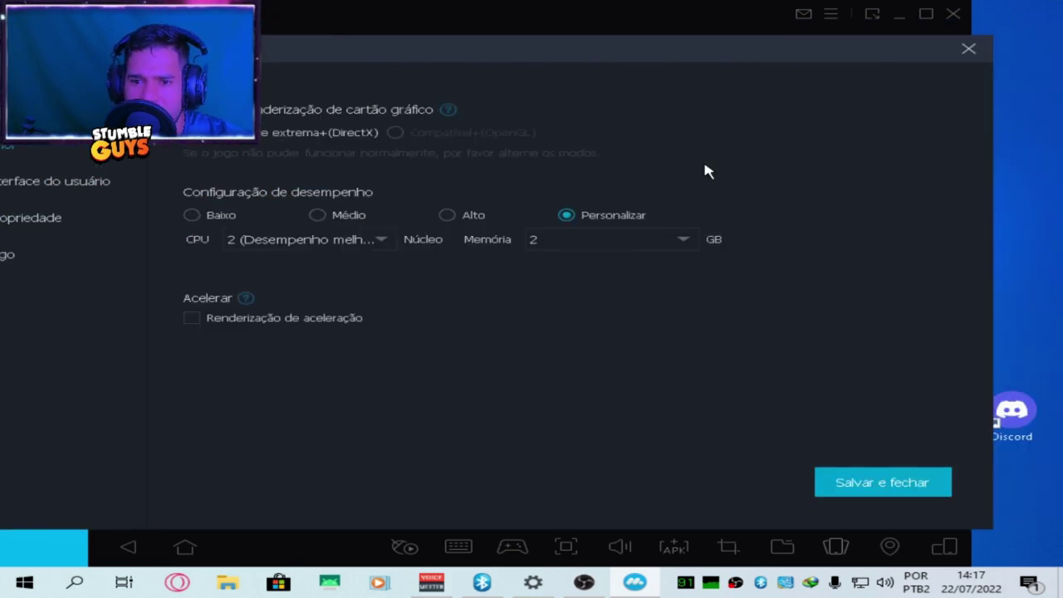
left_click(885, 488)
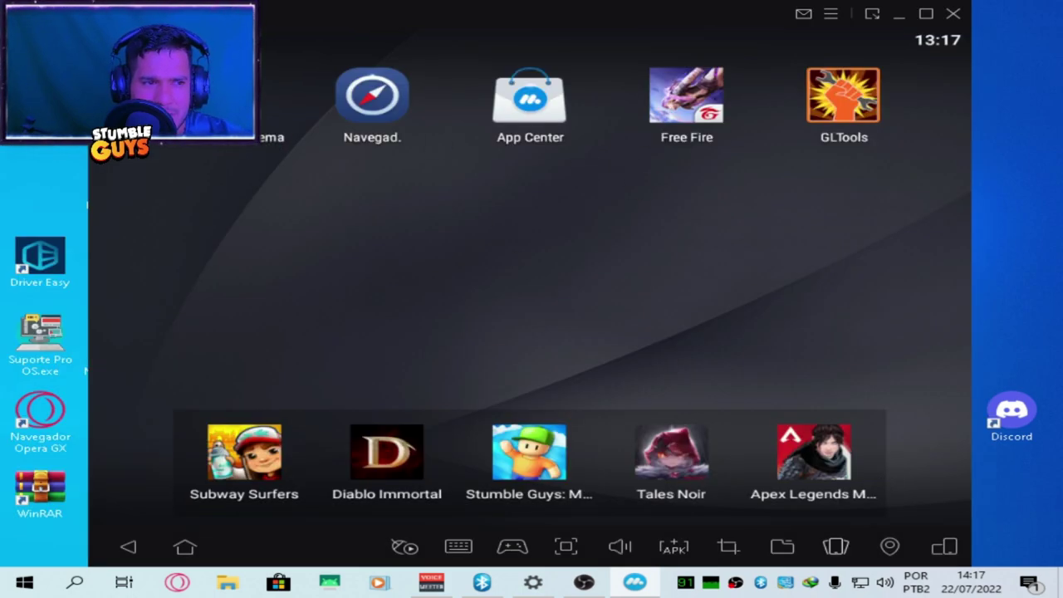
- Move the Definições and Aplicativos de Sistema shortcuts to the middle of the emulator's home screen
left_click(249, 98)
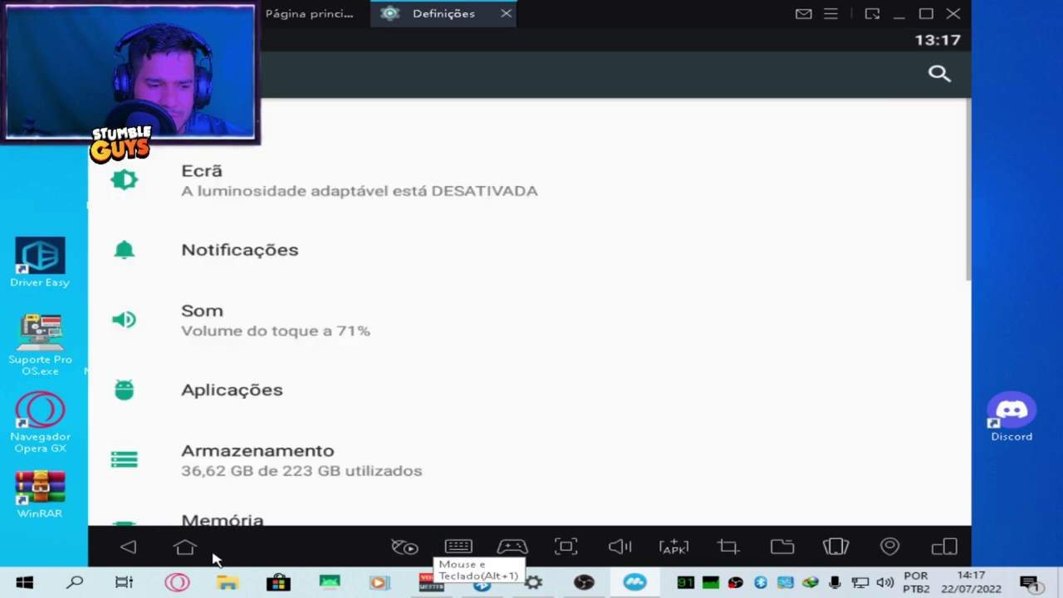
left_click(185, 547)
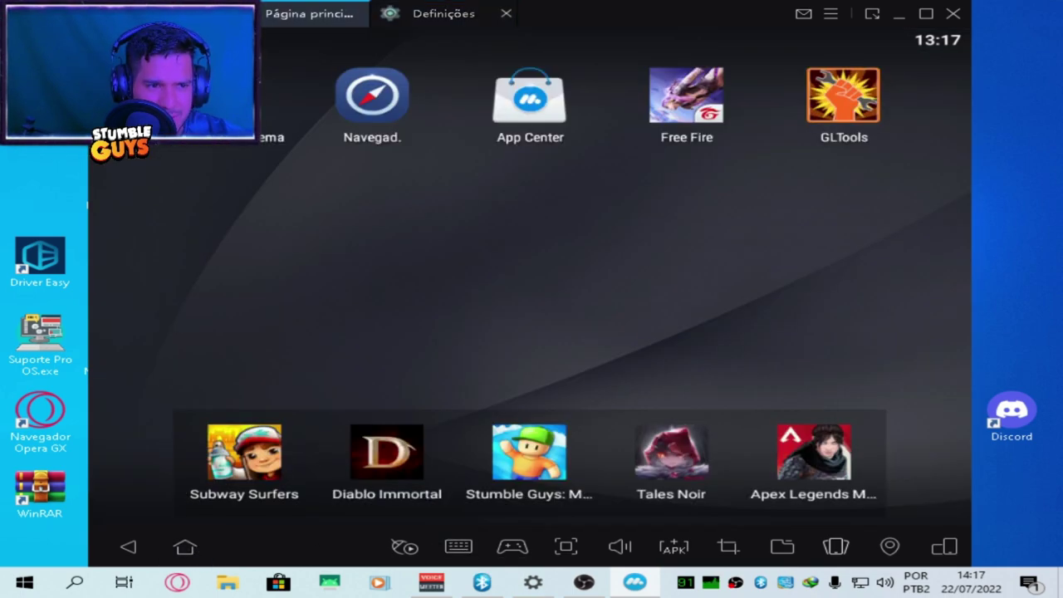
left_click(249, 98)
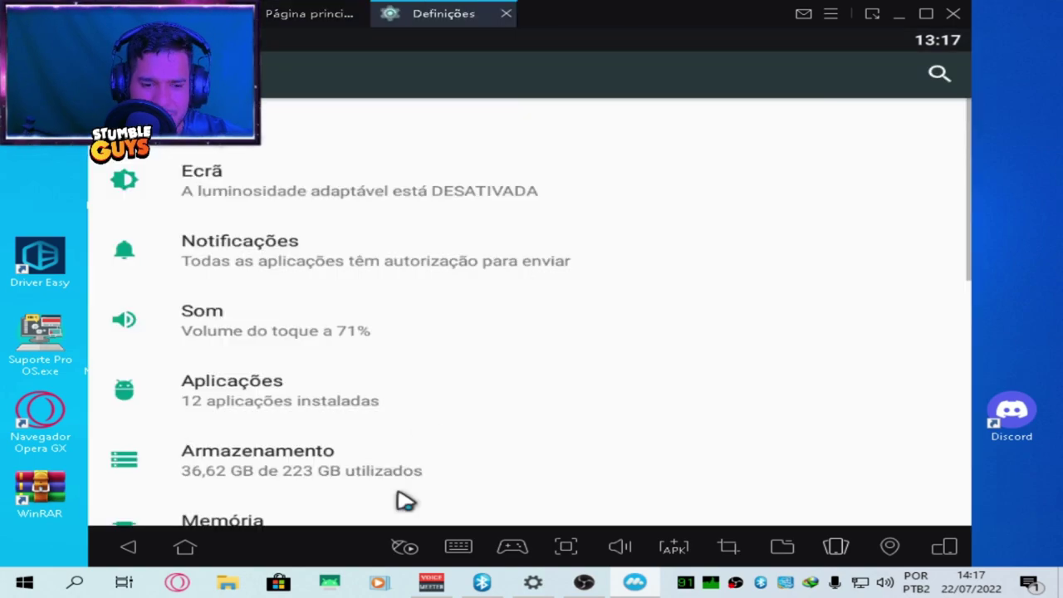
left_click(310, 20)
left_click_drag(215, 95, 486, 272)
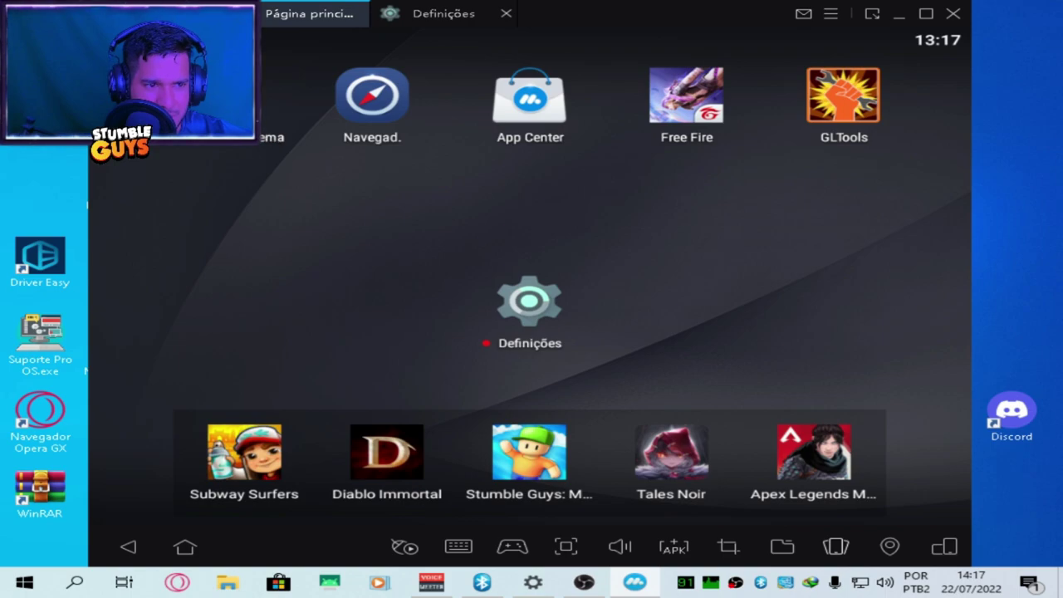
left_click_drag(217, 172, 295, 340)
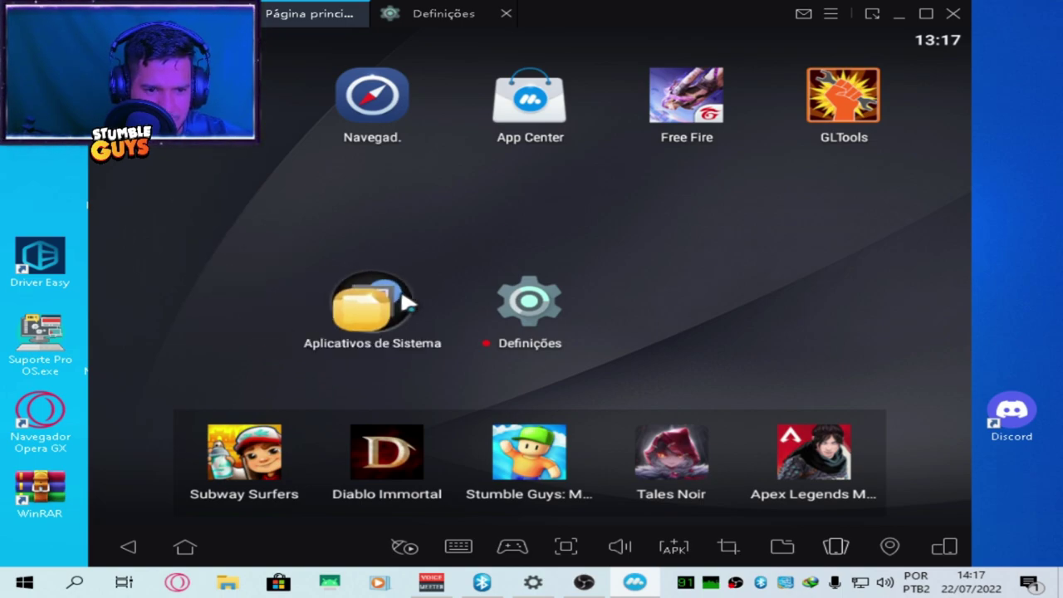
left_click_drag(404, 301, 368, 311)
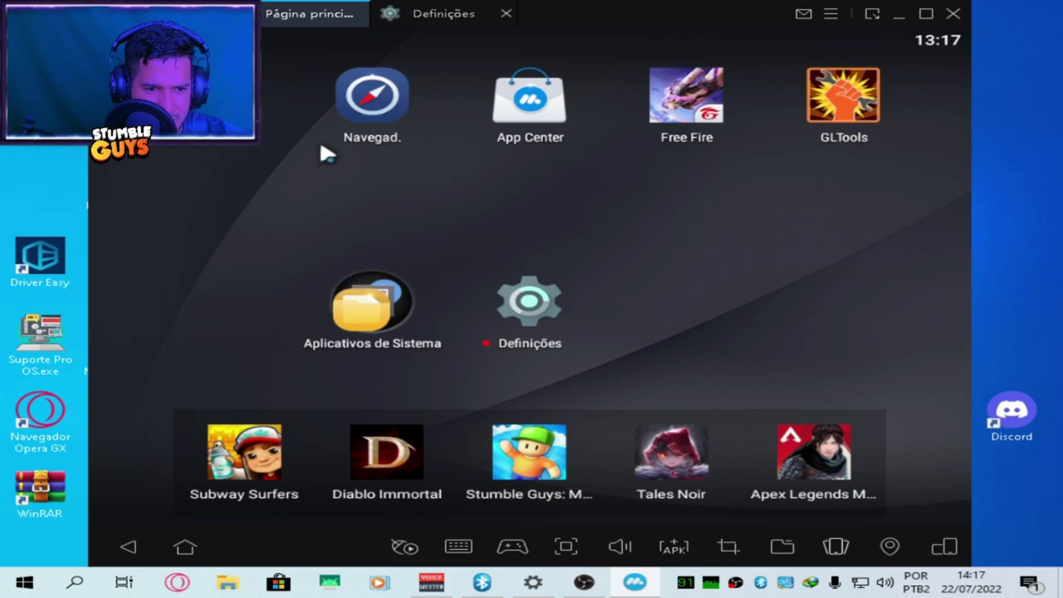
- Activate developer mode through the Número de compilação entry under Acerca do tablet, then return to the main Definições list
left_click(524, 322)
scroll(278, 395, "down", 10)
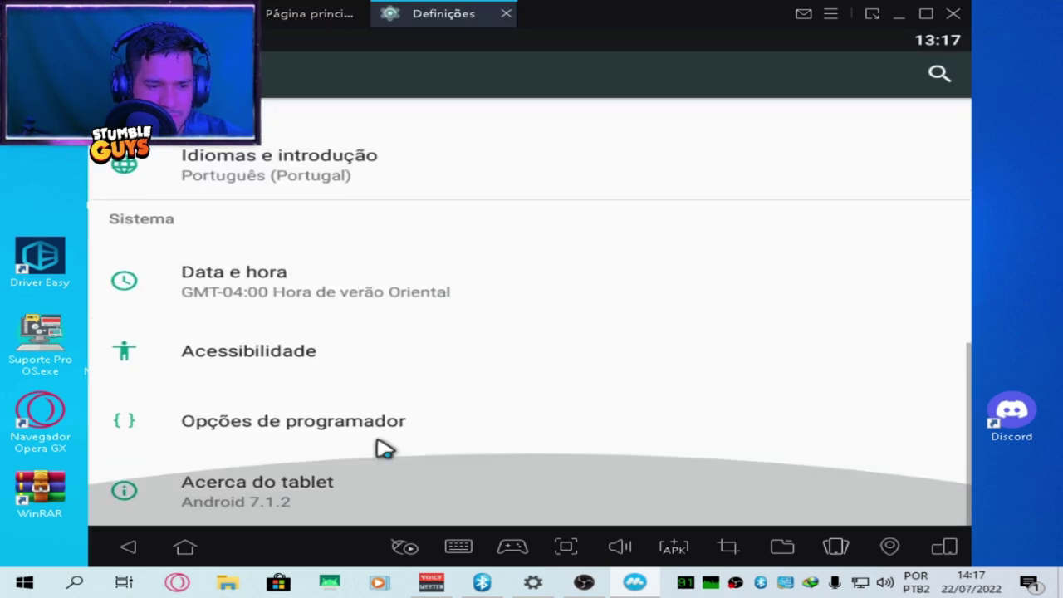
left_click(280, 499)
left_click_drag(280, 490, 507, 202)
left_click_drag(351, 308, 474, 437)
left_click_drag(415, 304, 260, 322)
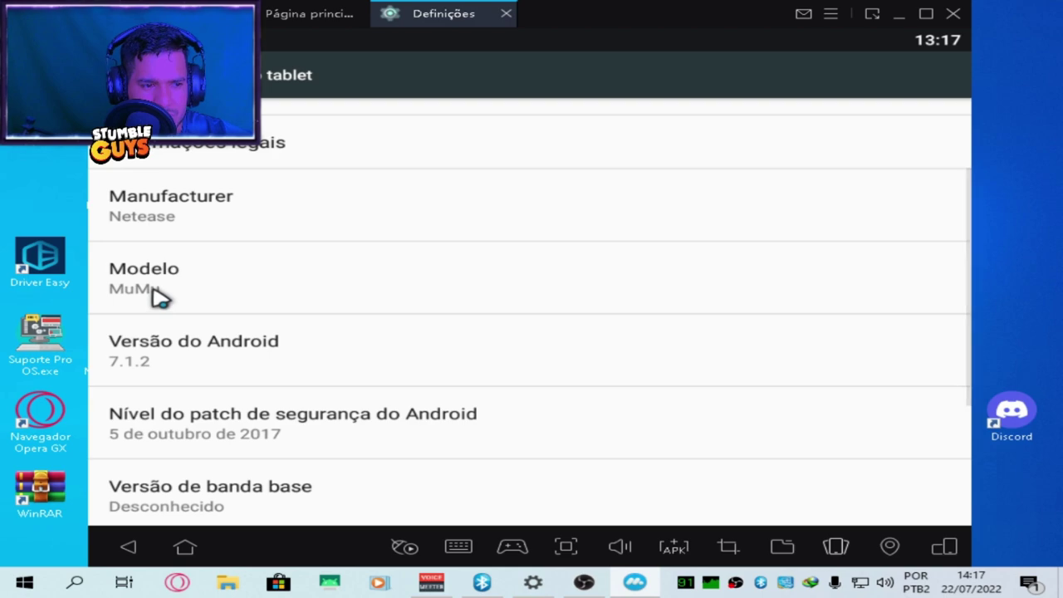
left_click_drag(240, 439, 241, 342)
left_click_drag(260, 446, 280, 316)
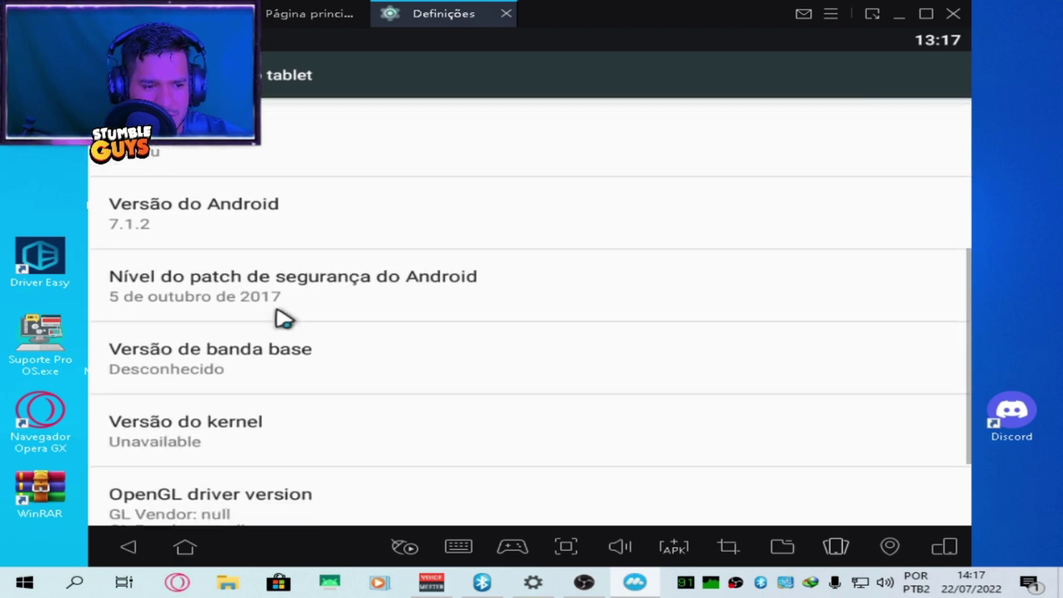
left_click(229, 501)
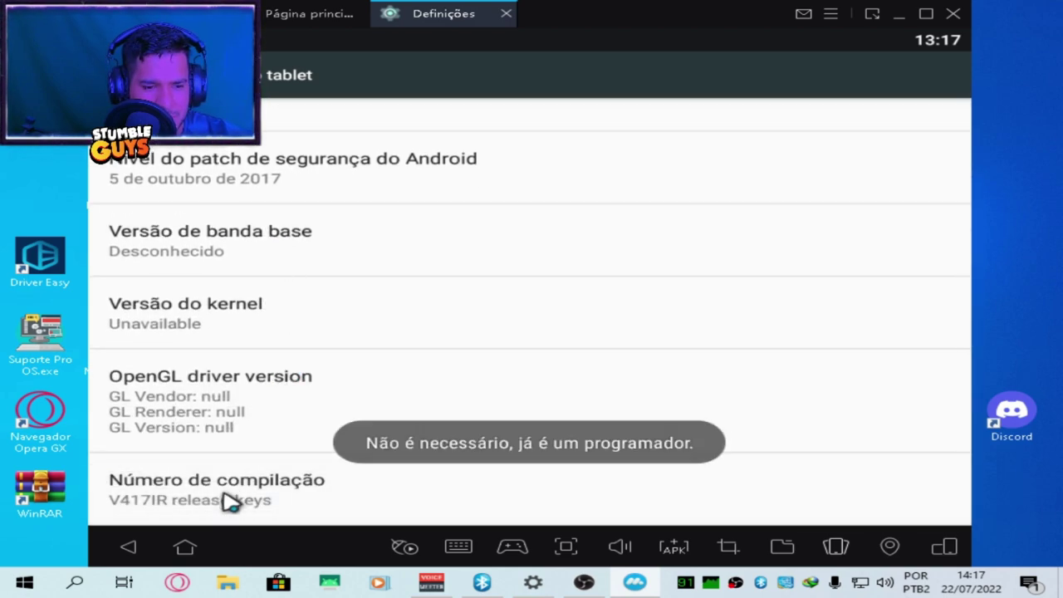
left_click_drag(310, 285, 303, 412)
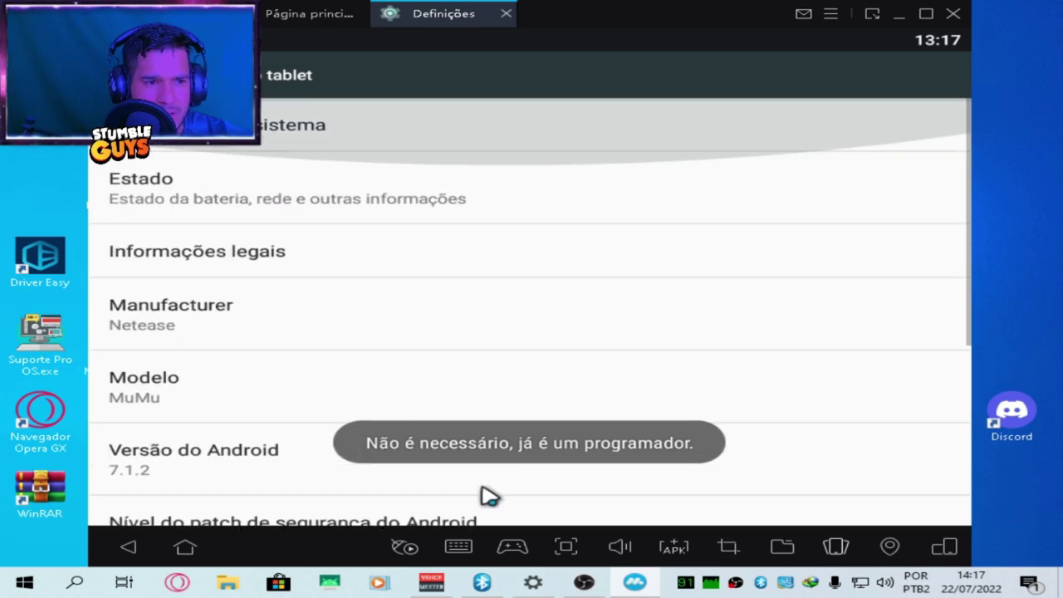
left_click(131, 549)
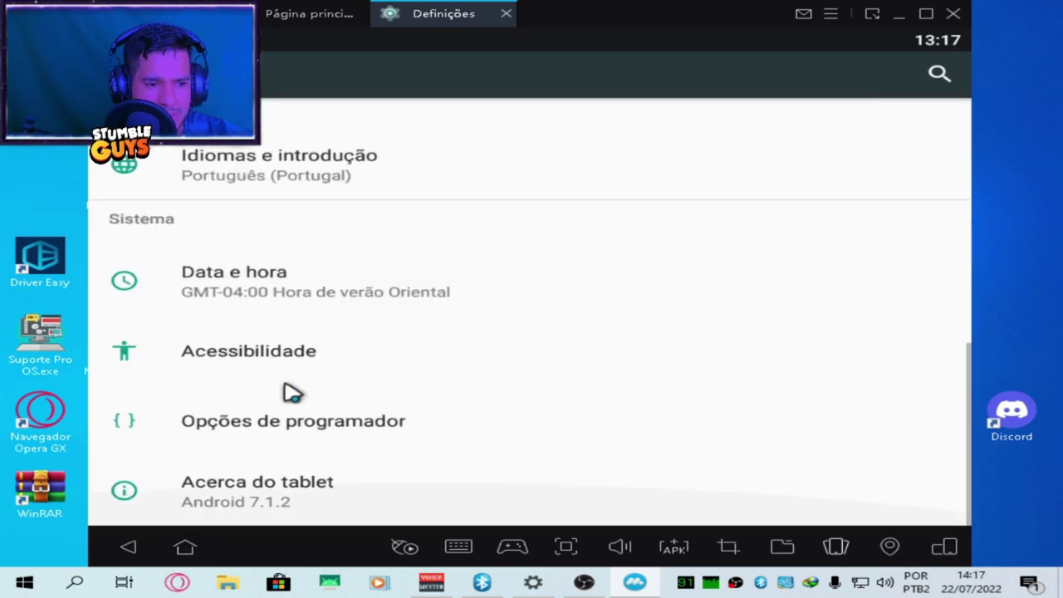
- Check the window, transition and animator duration scales in Opções de programador
scroll(308, 423, "up", 2)
scroll(313, 285, "down", 2)
left_click(279, 440)
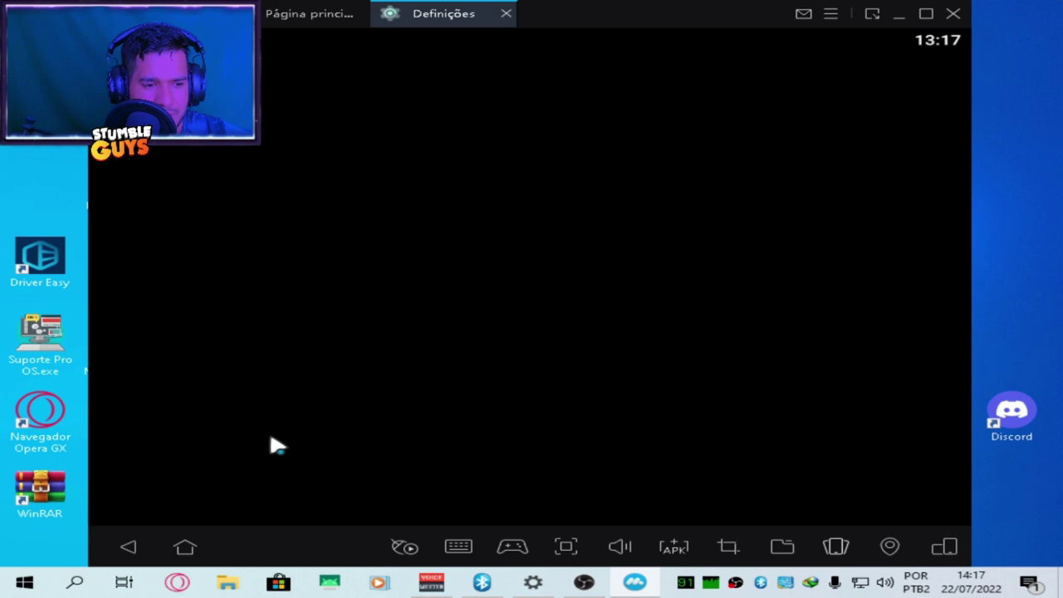
scroll(524, 436, "down", 5)
scroll(552, 432, "down", 10)
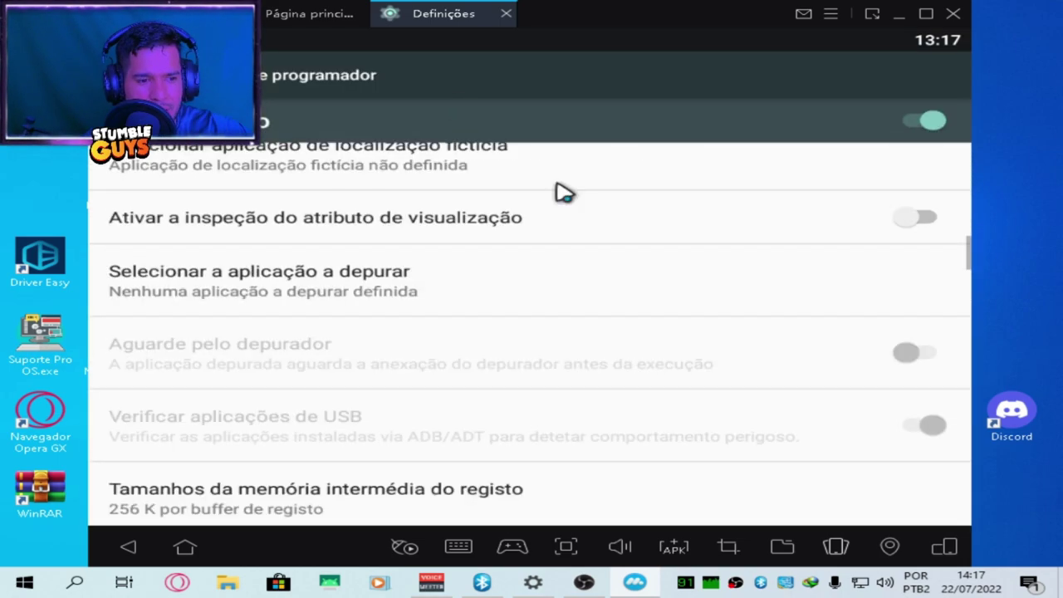
scroll(560, 264, "down", 6)
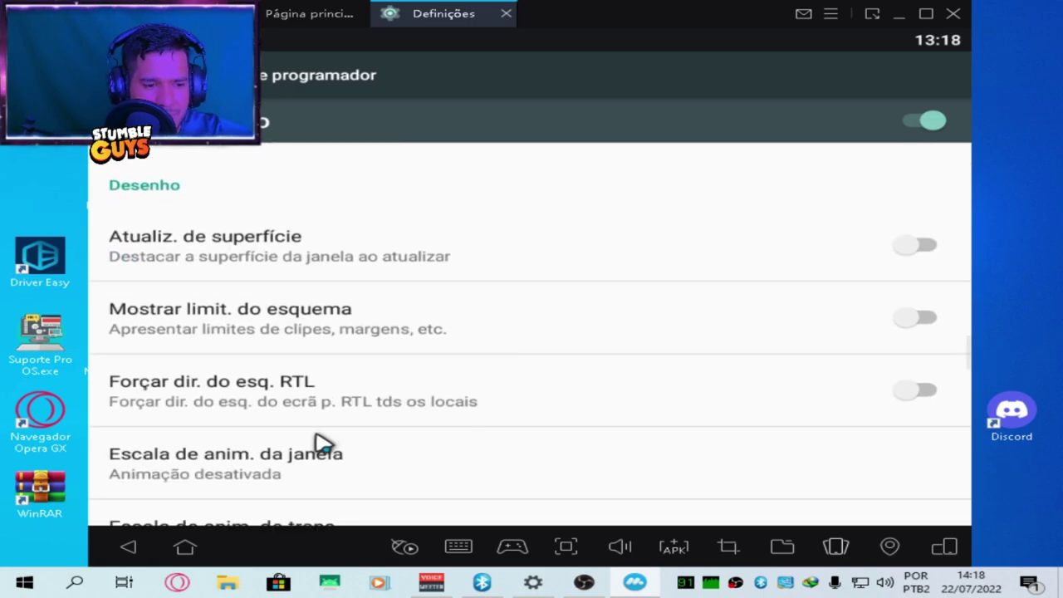
scroll(332, 374, "down", 3)
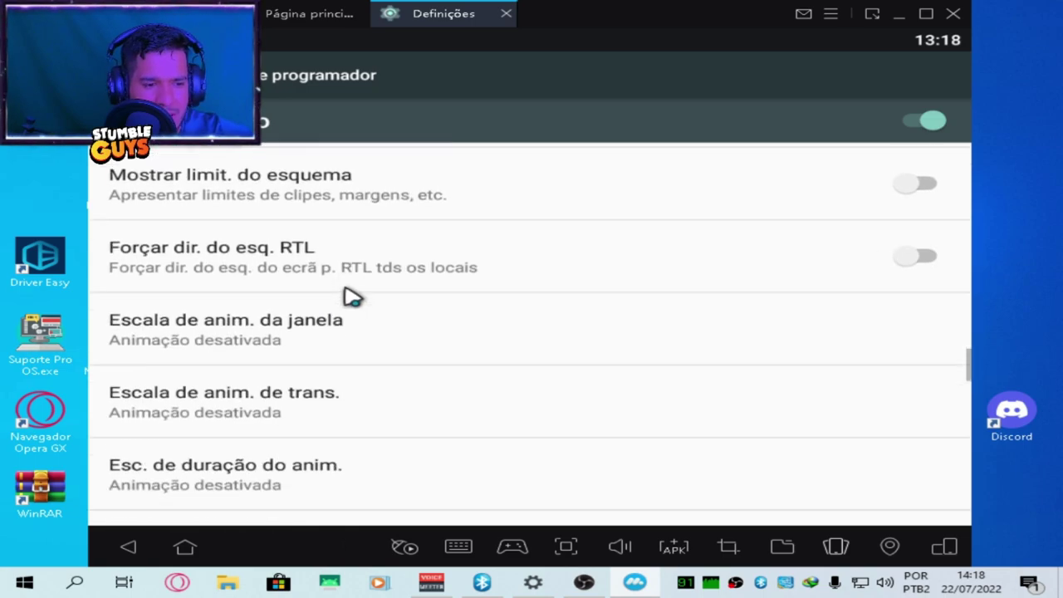
scroll(208, 445, "down", 1)
left_click(225, 435)
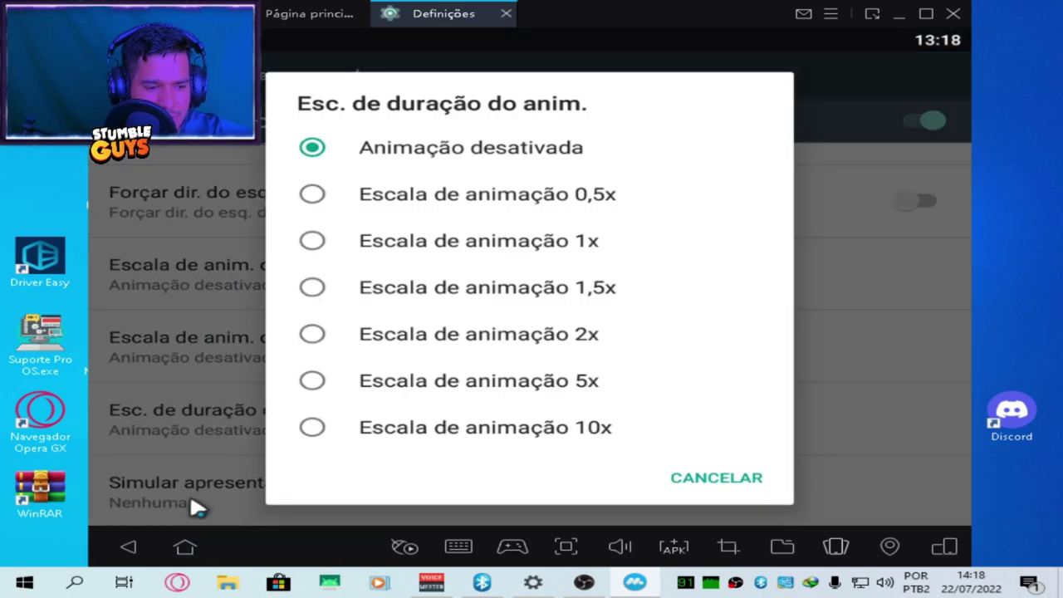
left_click(128, 547)
left_click(128, 547)
- Open the battery optimization page from the special access settings under Aplicações
scroll(289, 429, "up", 5)
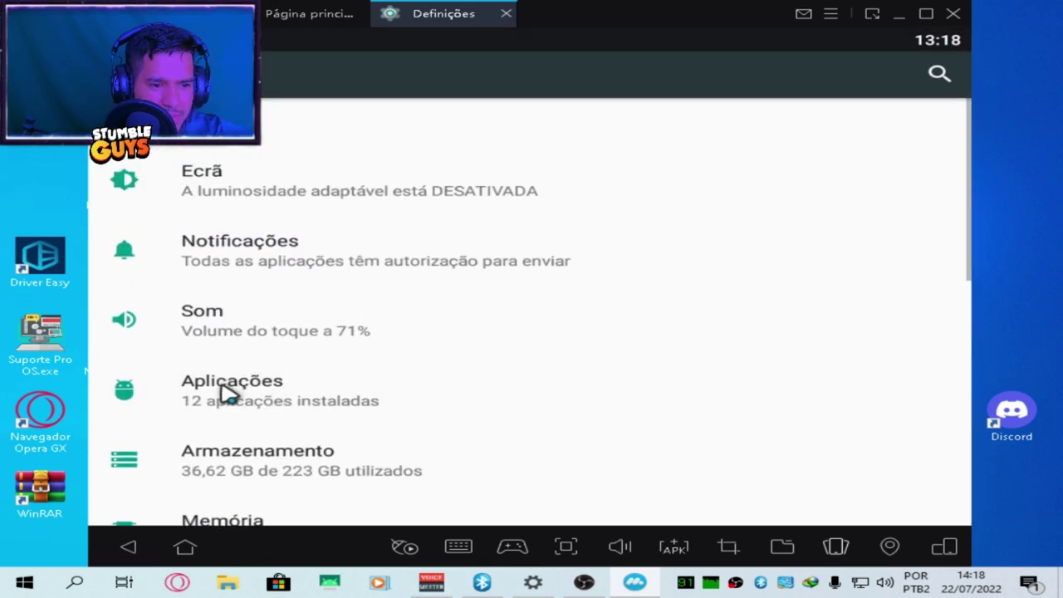
left_click(228, 391)
left_click(885, 76)
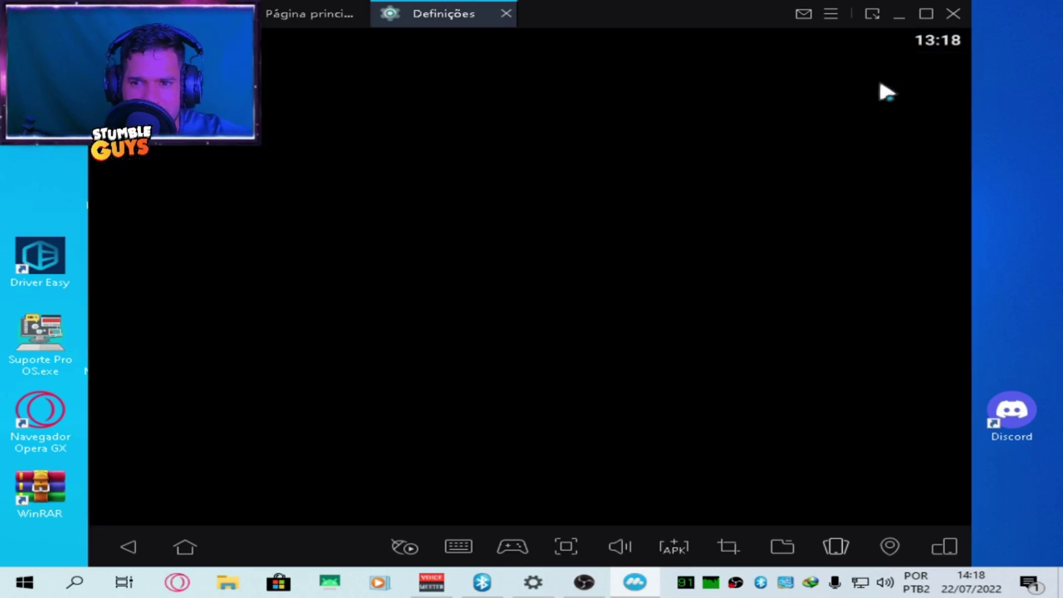
scroll(309, 470, "down", 2)
left_click(220, 494)
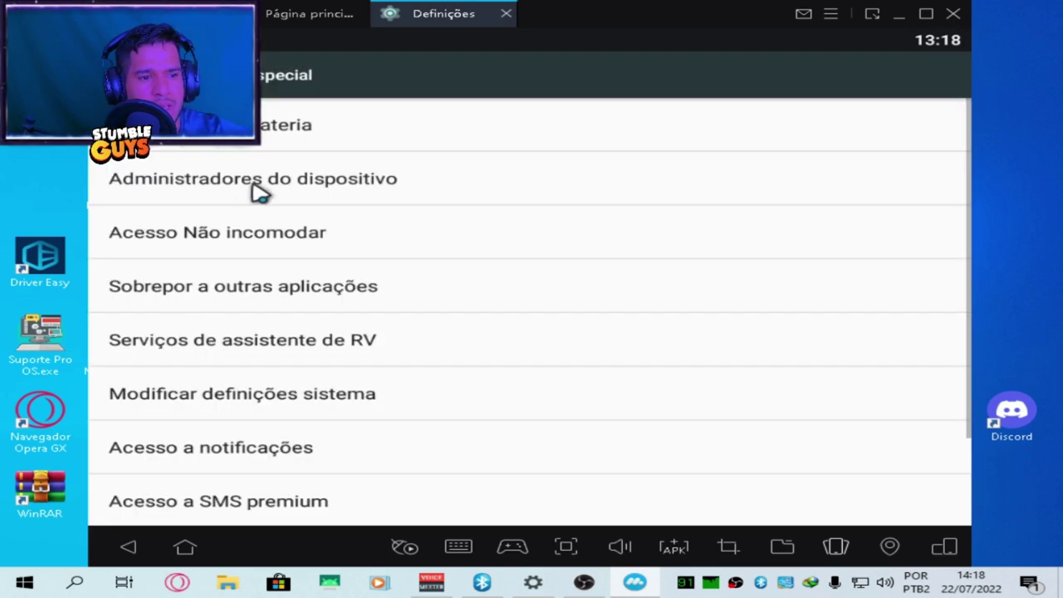
left_click(237, 143)
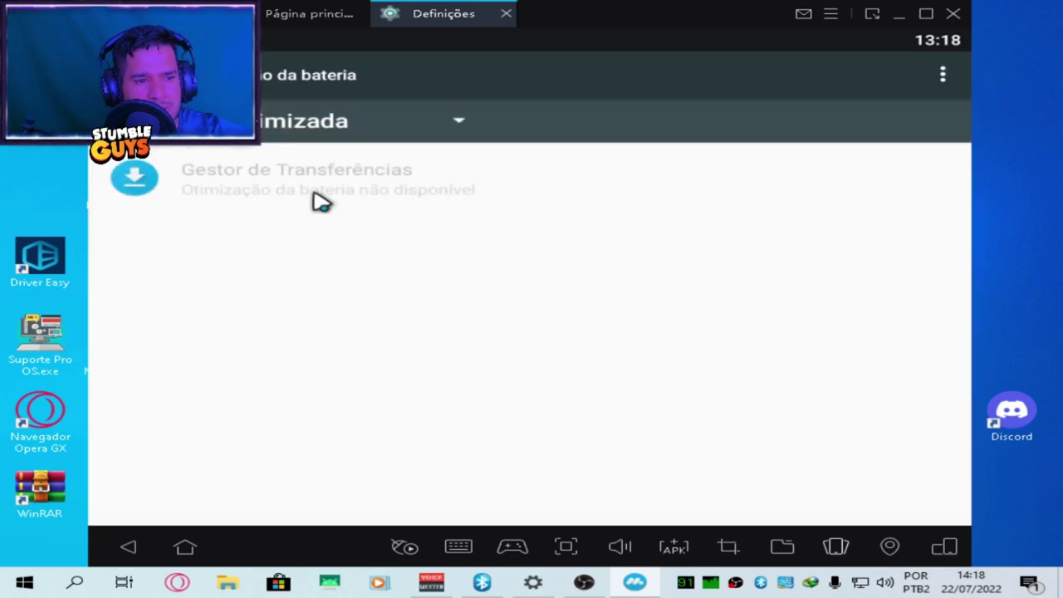
- Set Free Fire to Não otimizar in the Todas as aplicações list, and reopen battery optimization to check the non-optimized apps
left_click(401, 117)
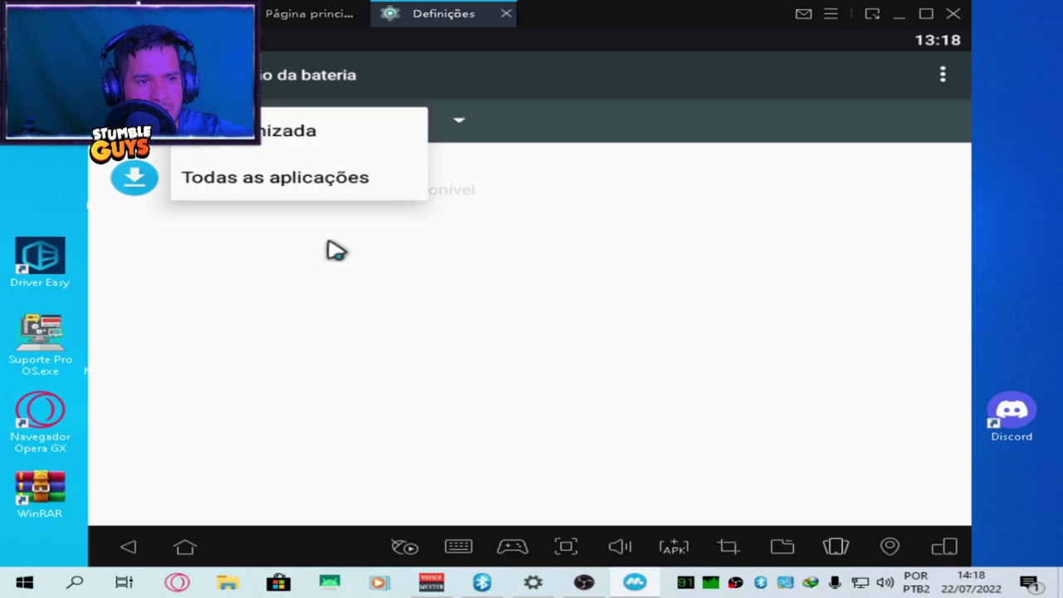
left_click(280, 181)
scroll(301, 380, "down", 15)
scroll(279, 219, "up", 2)
scroll(268, 268, "up", 2)
left_click(249, 240)
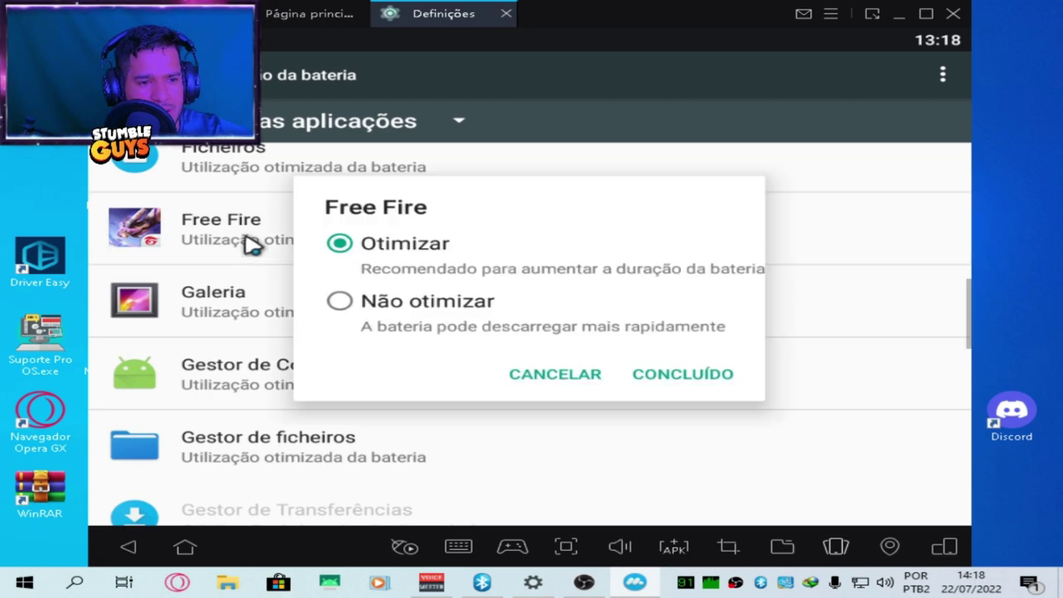
left_click(357, 295)
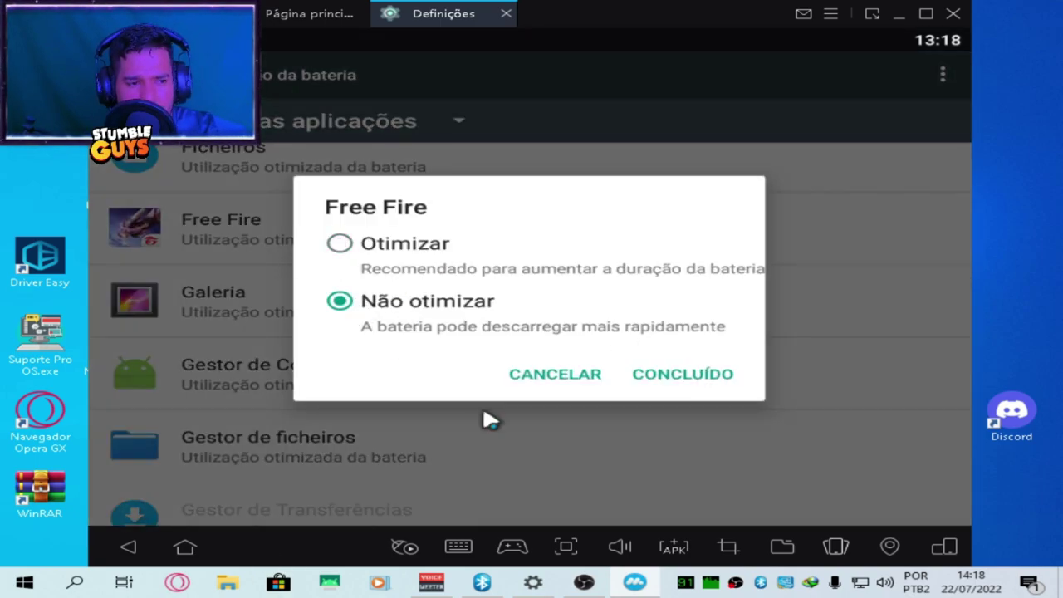
left_click(686, 376)
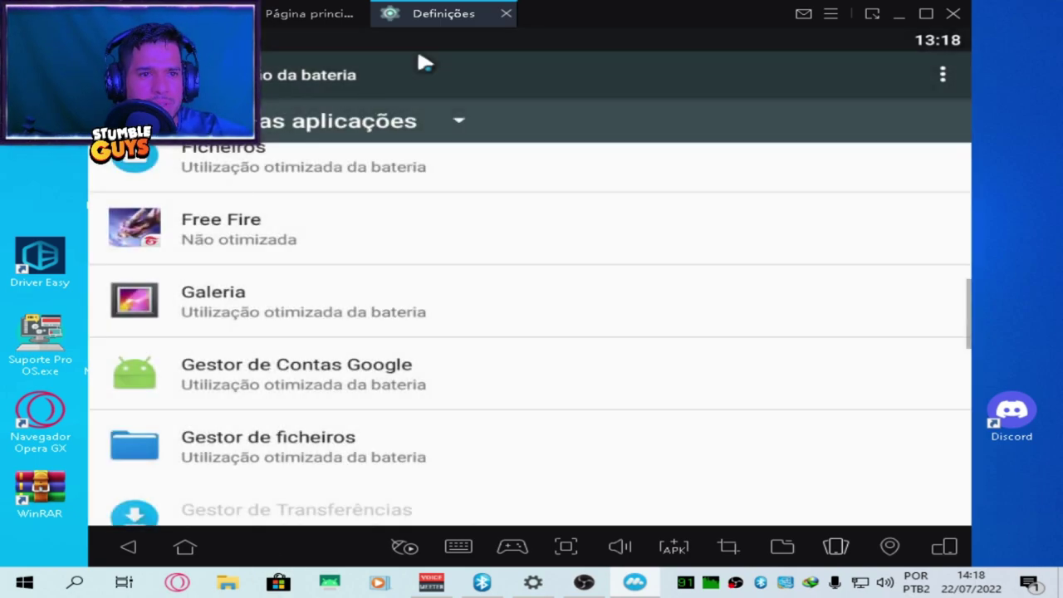
left_click(114, 75)
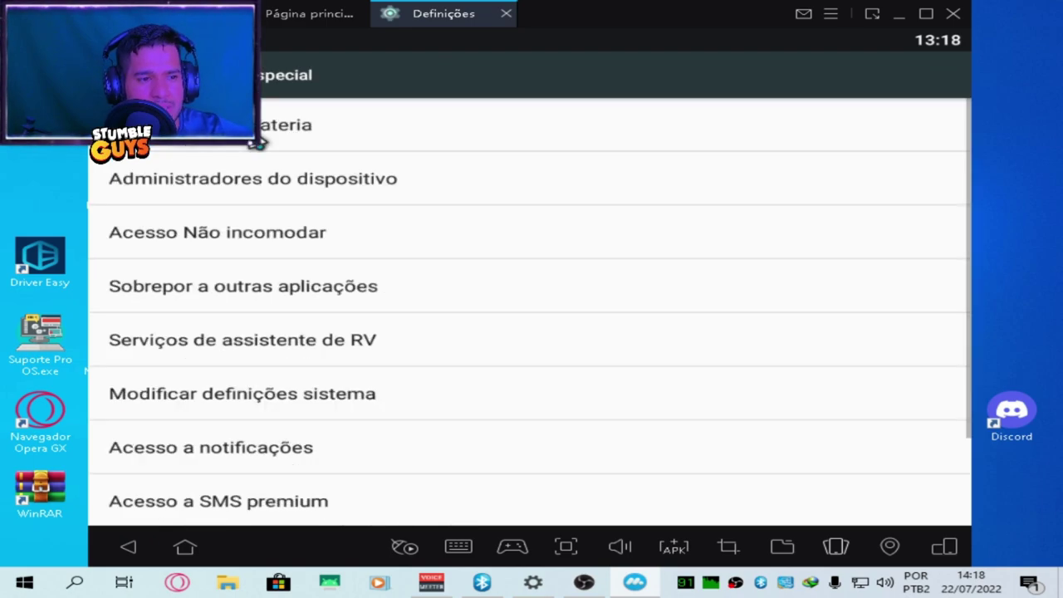
left_click(362, 139)
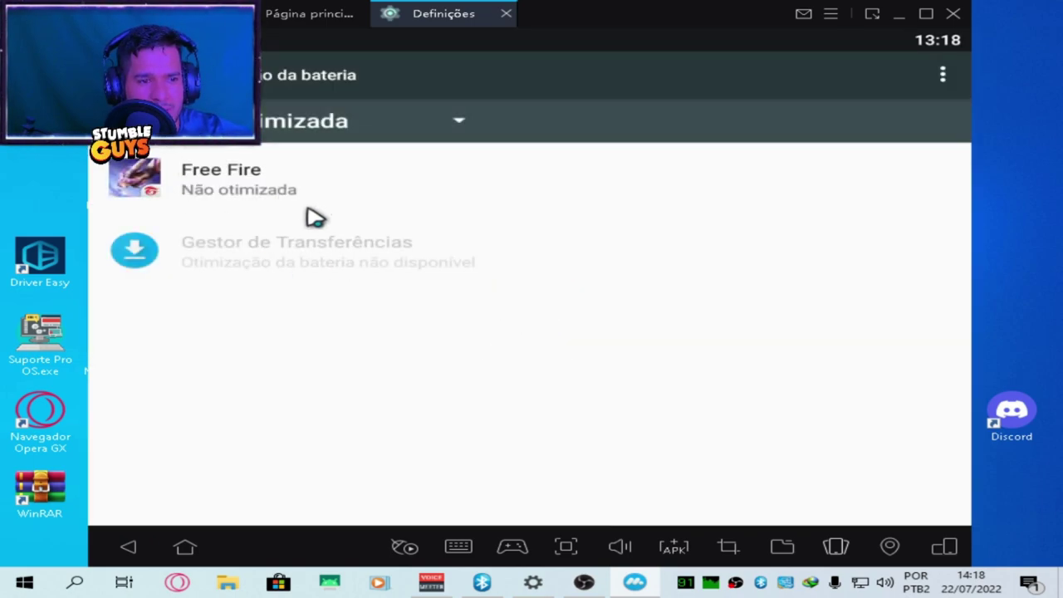
- Launch Free Fire from the emulator's home page and open the emulator's main menu while the game loads
left_click(304, 15)
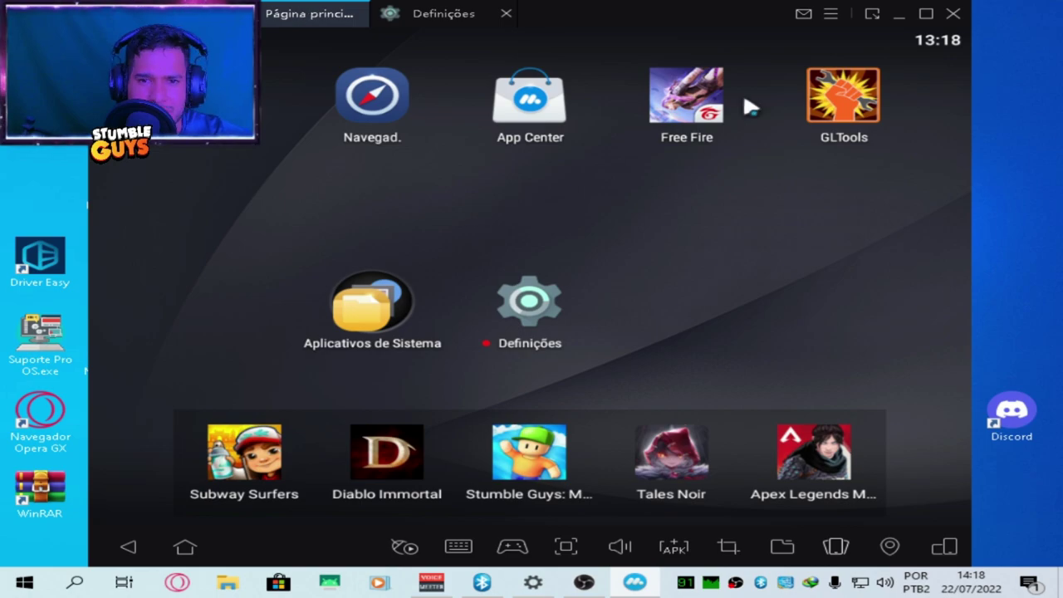
left_click(697, 104)
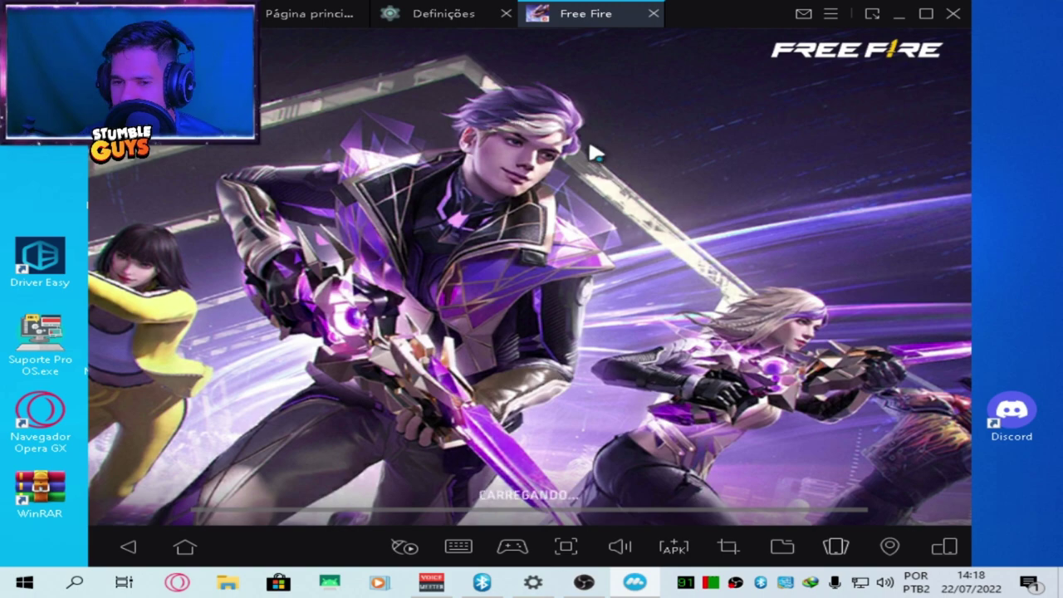
left_click(830, 14)
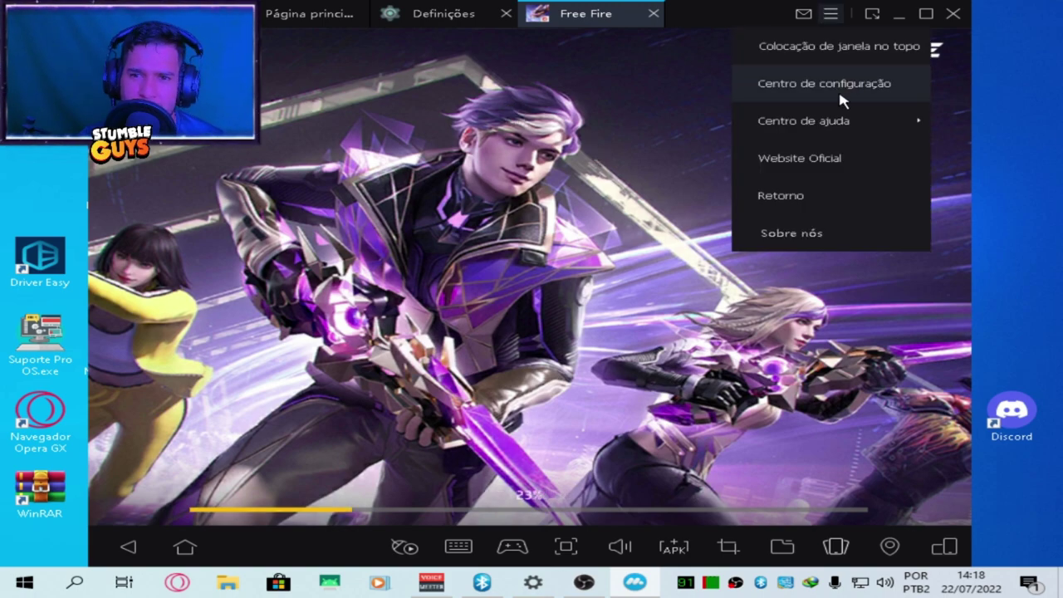